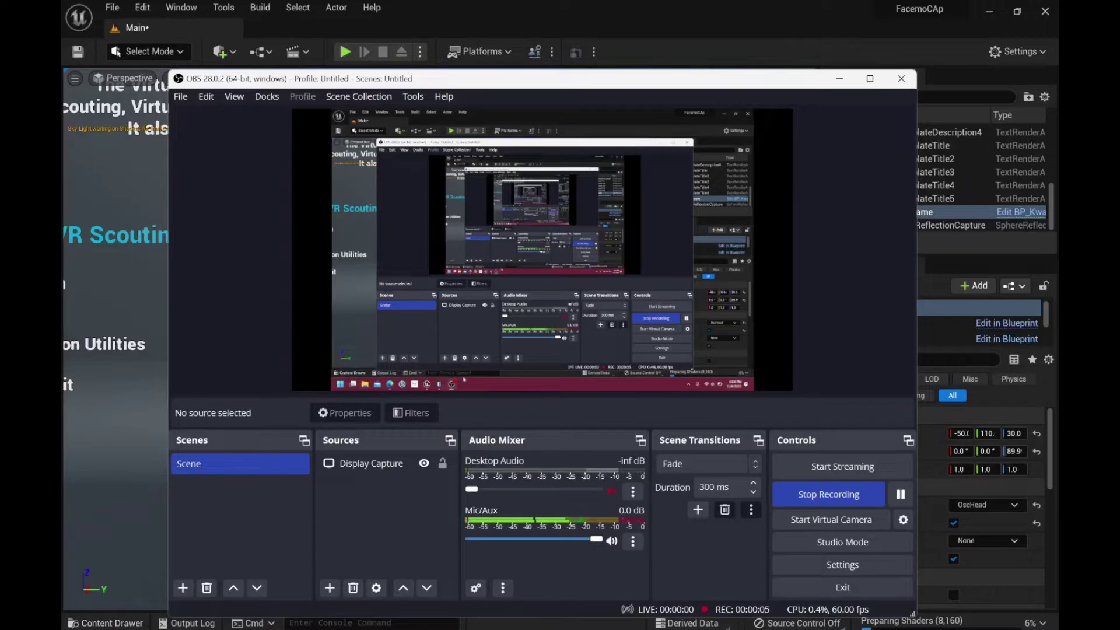
- Bring the Unreal editor forward, then switch to the Hallway Tile app on port 9001
click(84, 465)
click(85, 464)
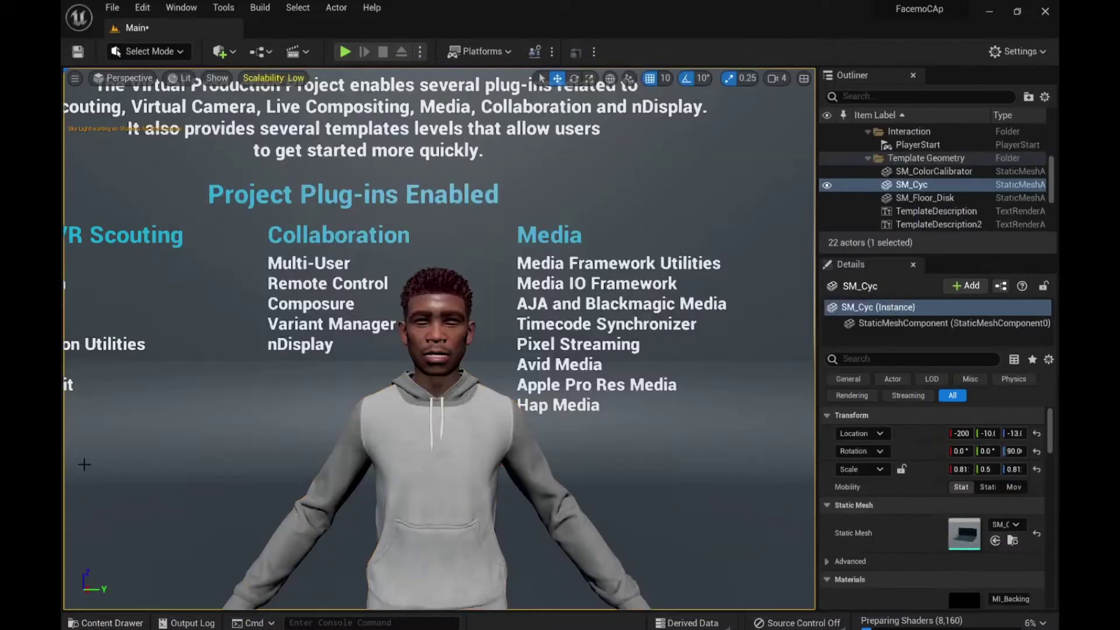
key(alt+Tab)
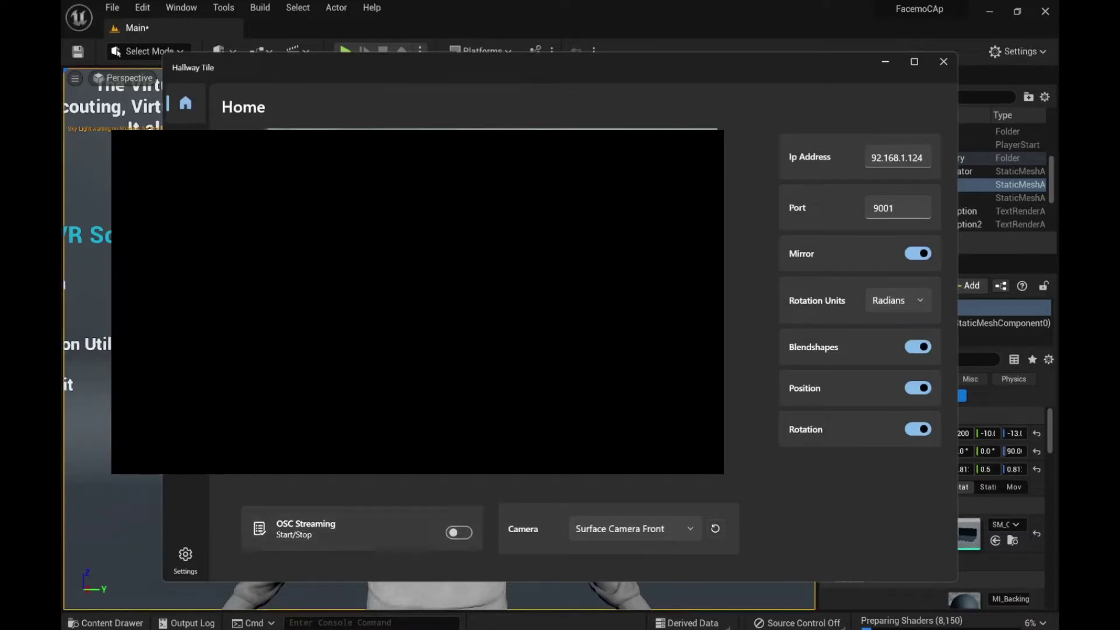
- Turn on Hallway Tile's OSC webcam streaming and minimize the app to reveal the avatar
click(458, 534)
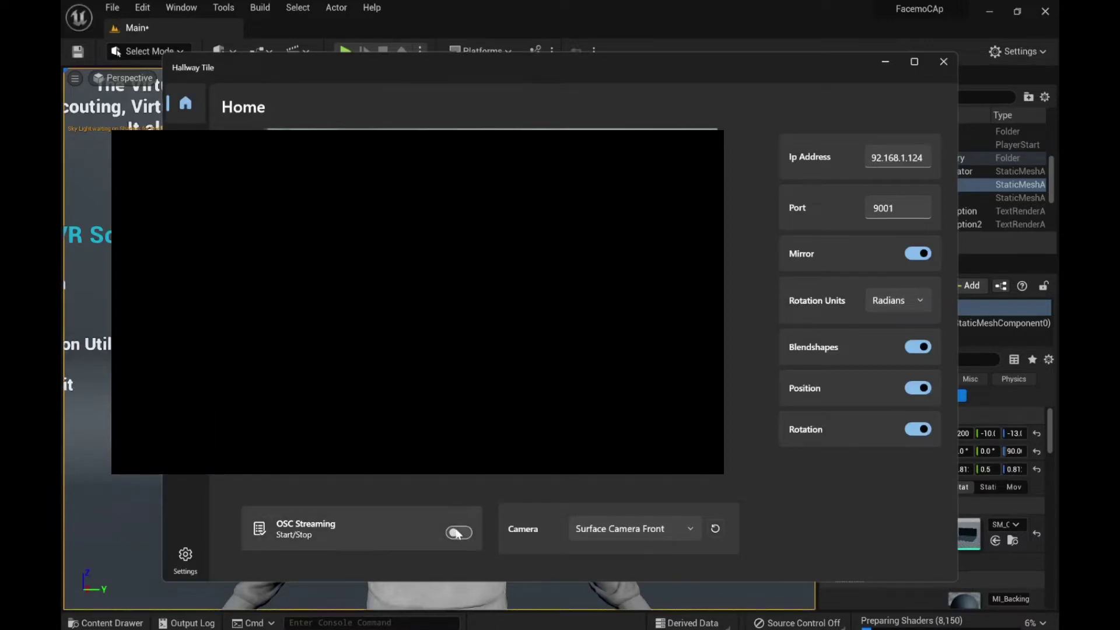
click(493, 627)
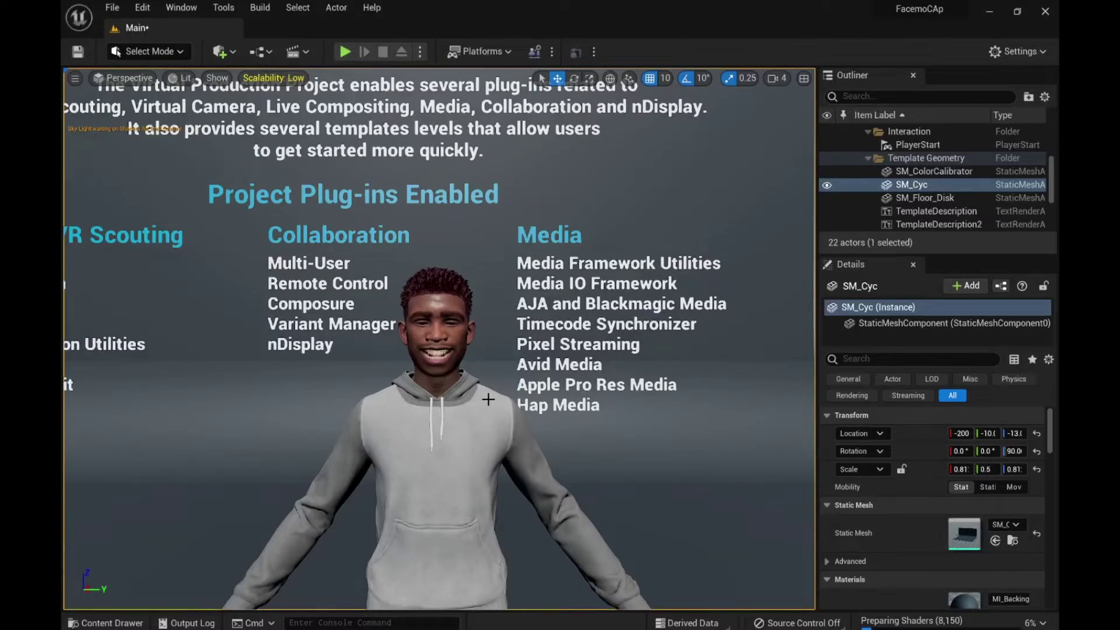
- Play the level in the editor and move the camera with WASD close to the avatar
click(345, 55)
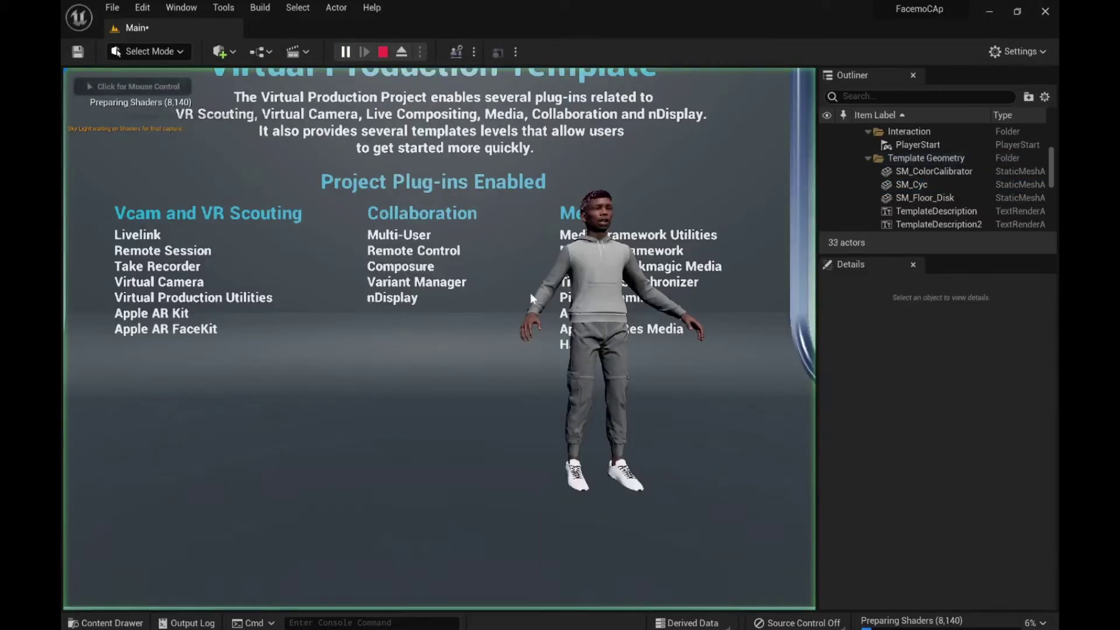
click(576, 307)
key(d)
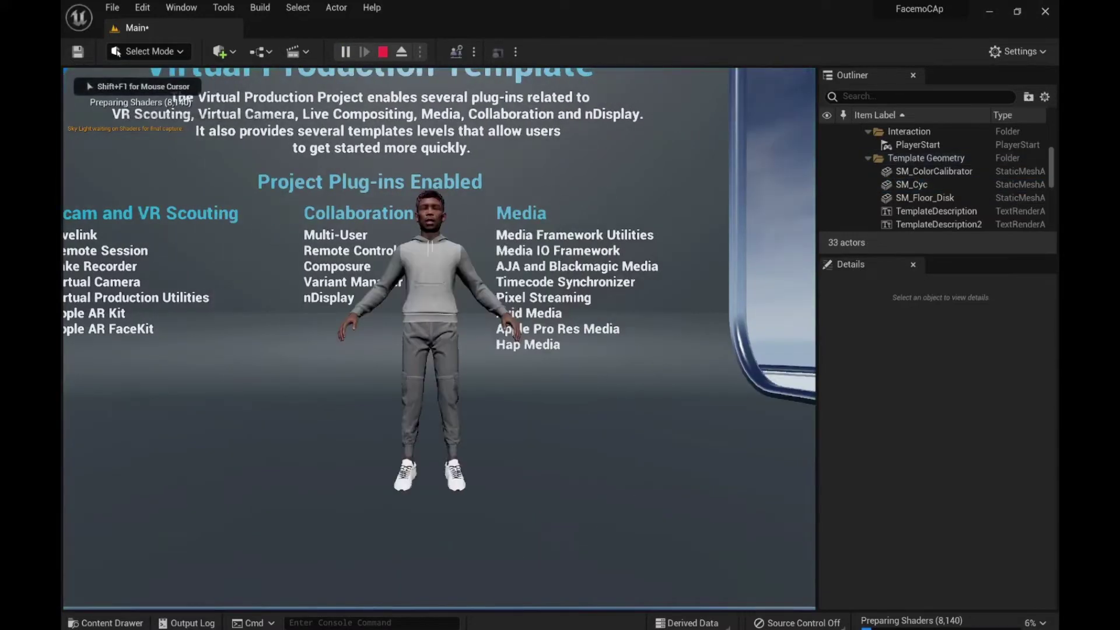
key(w)
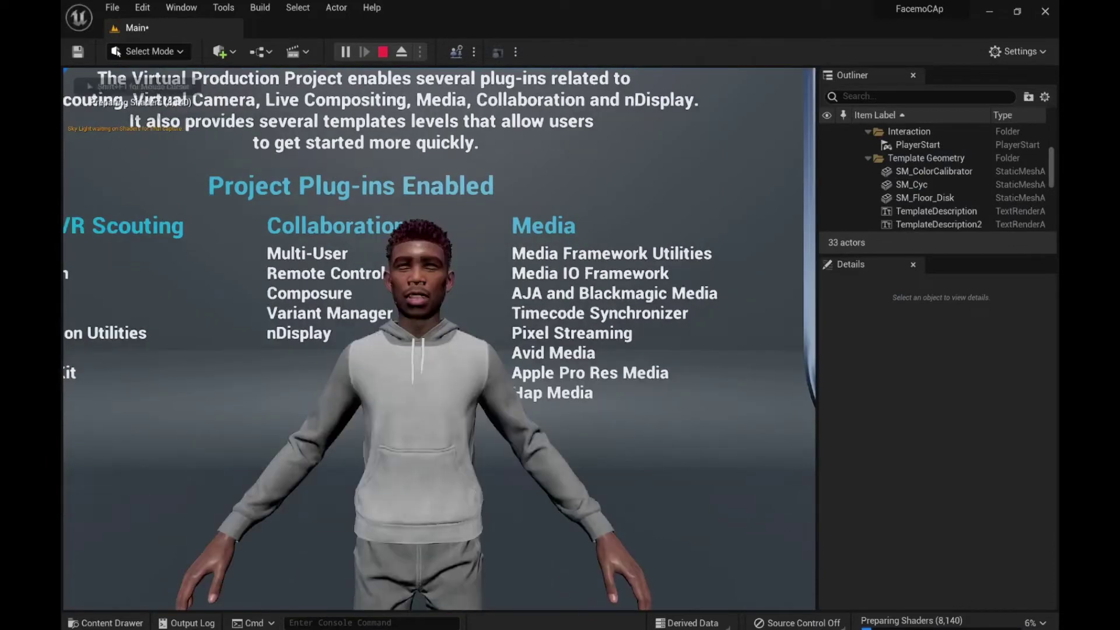
key(s)
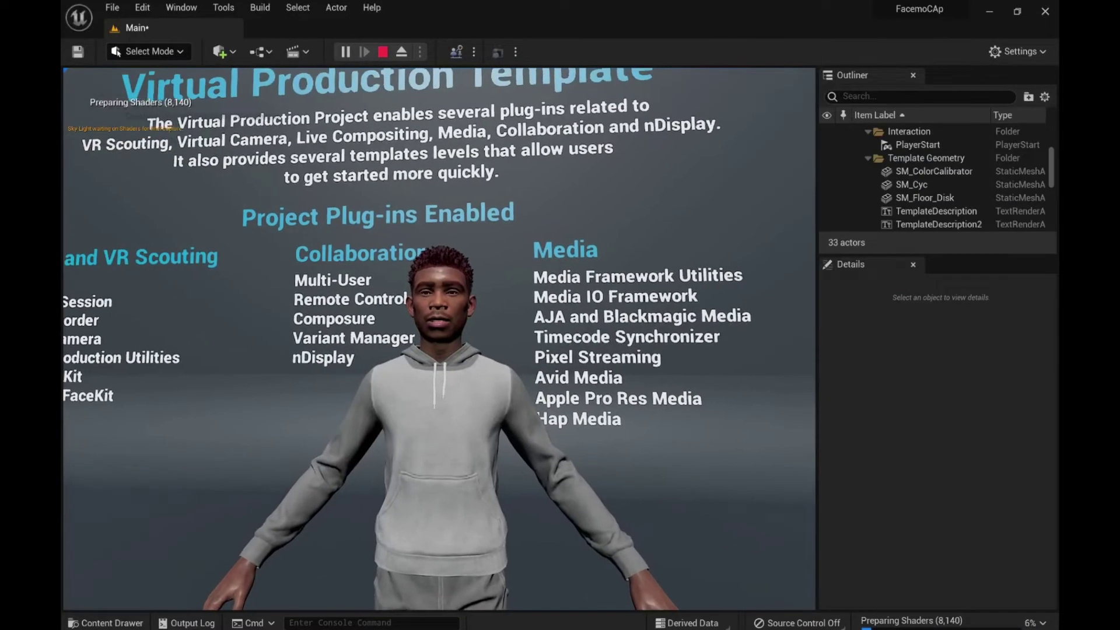
key(d)
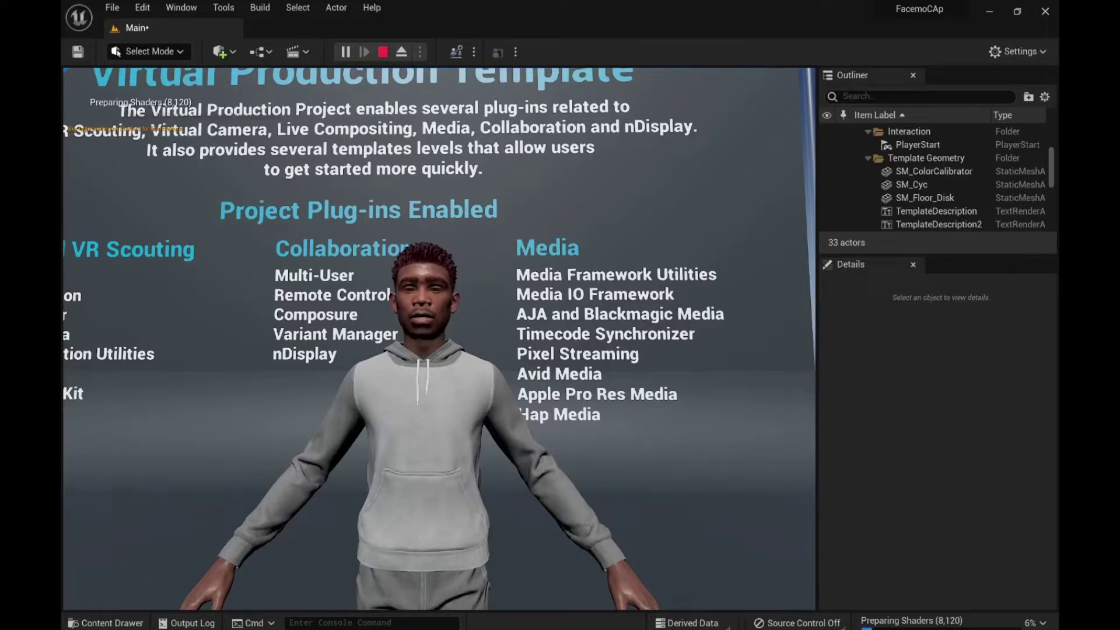
key(s)
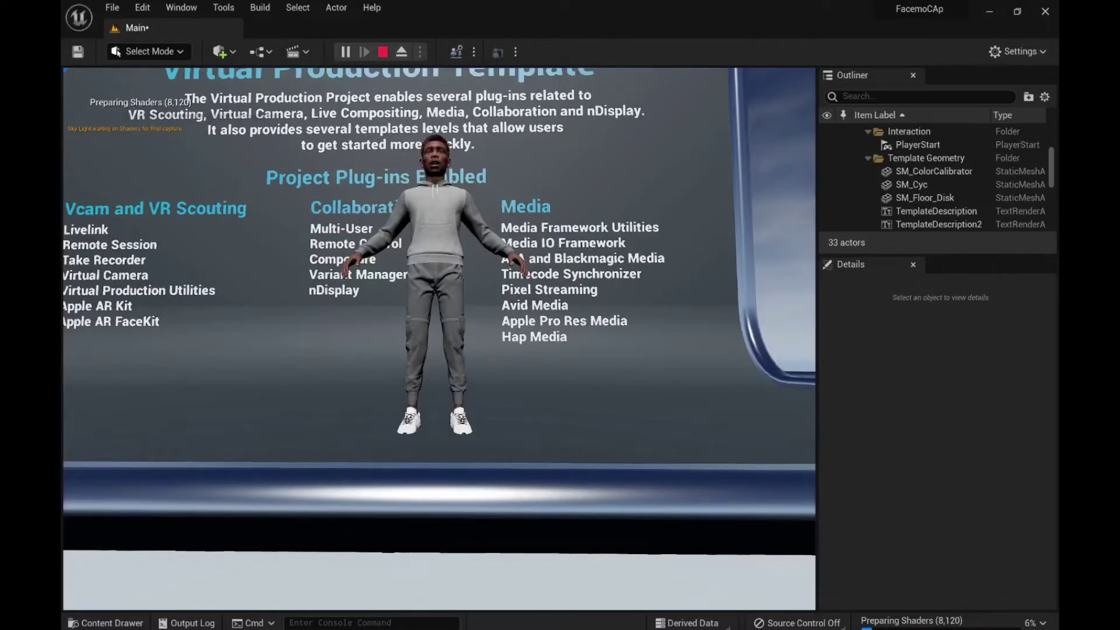
key(s)
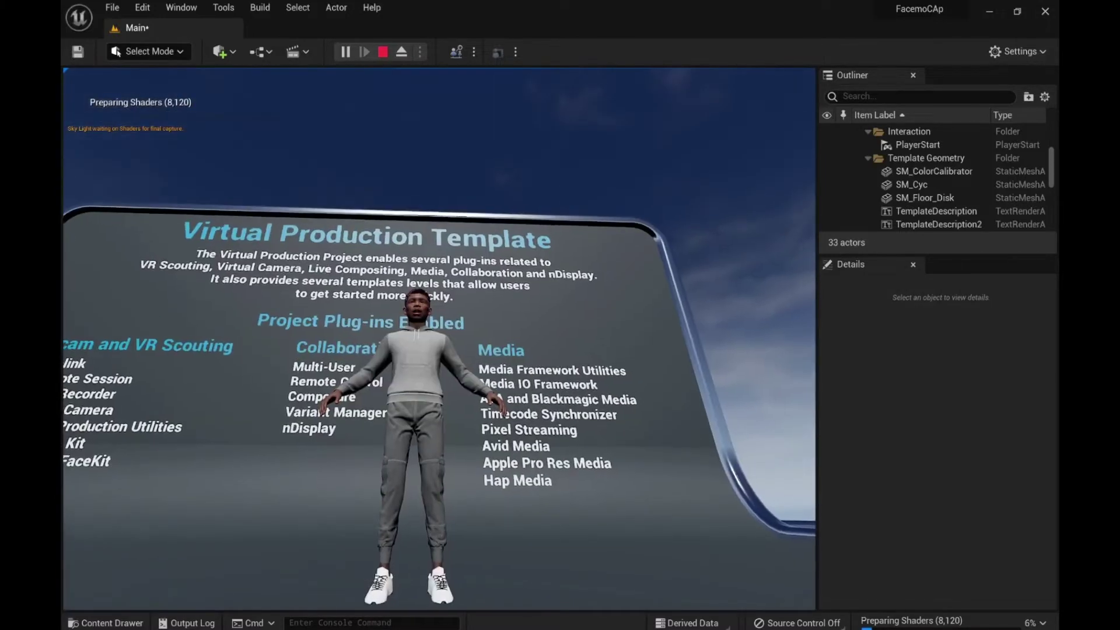
key(w)
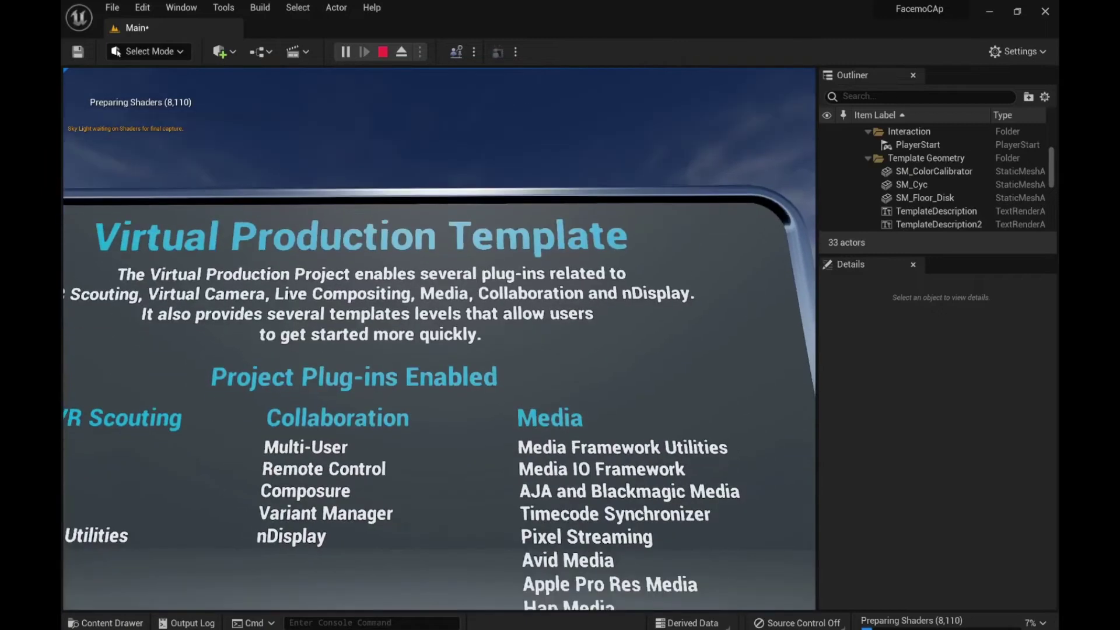
key(q)
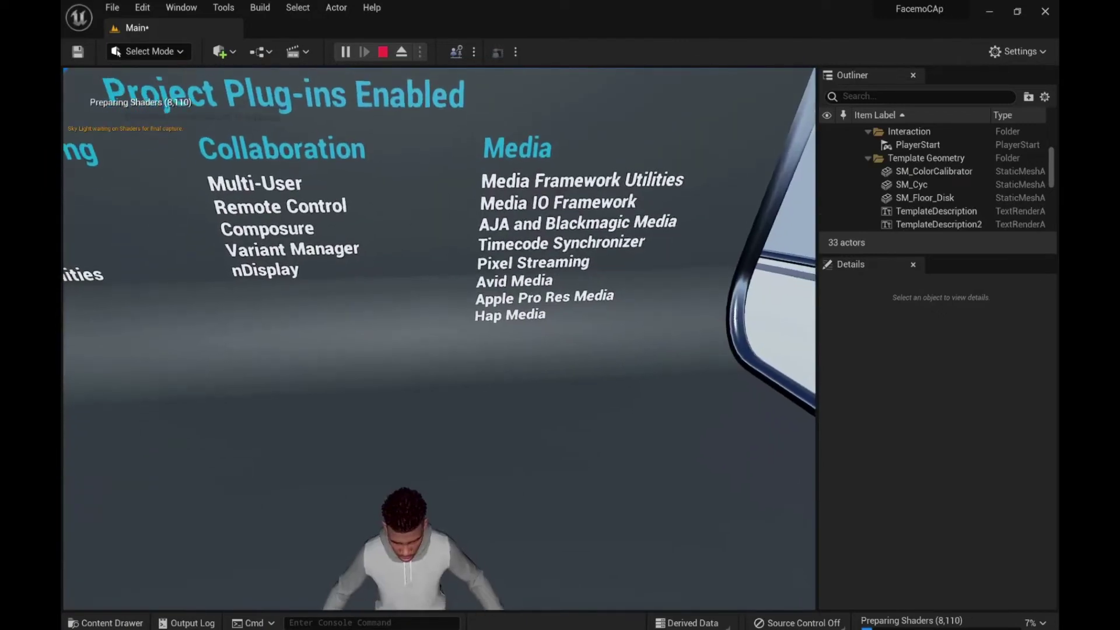
key(q)
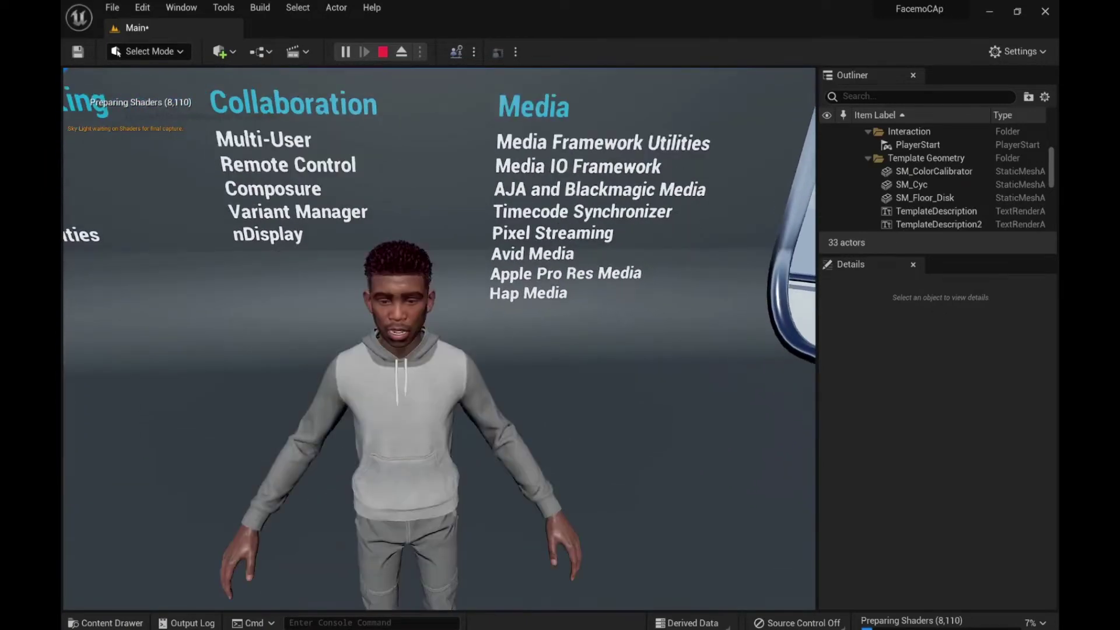
key(q)
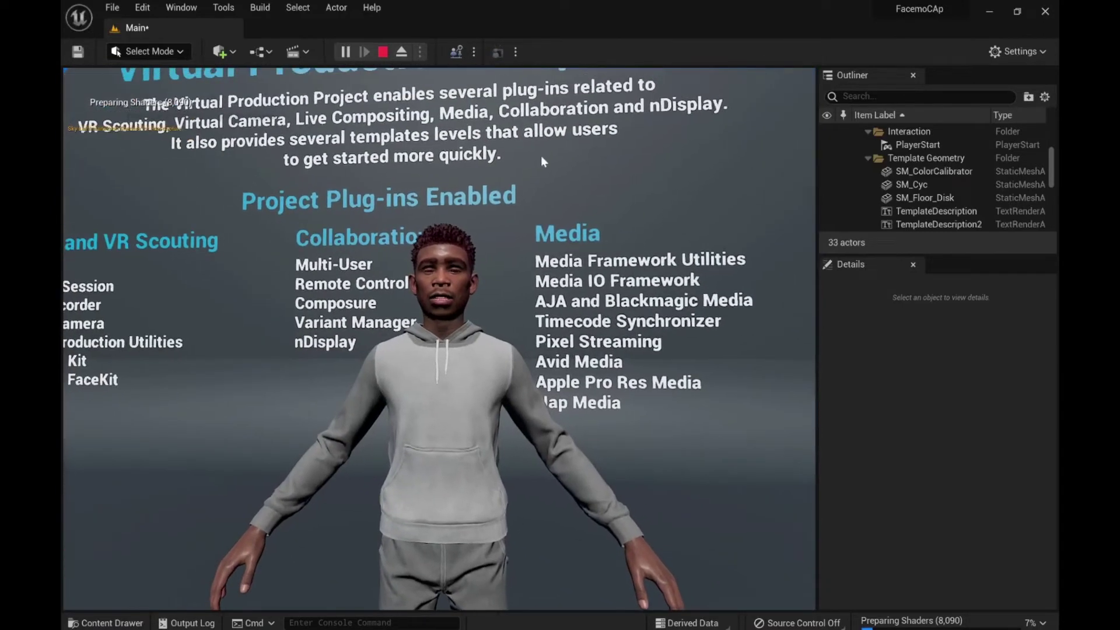
- End the Play-In-Editor session to return to the level editor viewport
key(Escape)
click(482, 254)
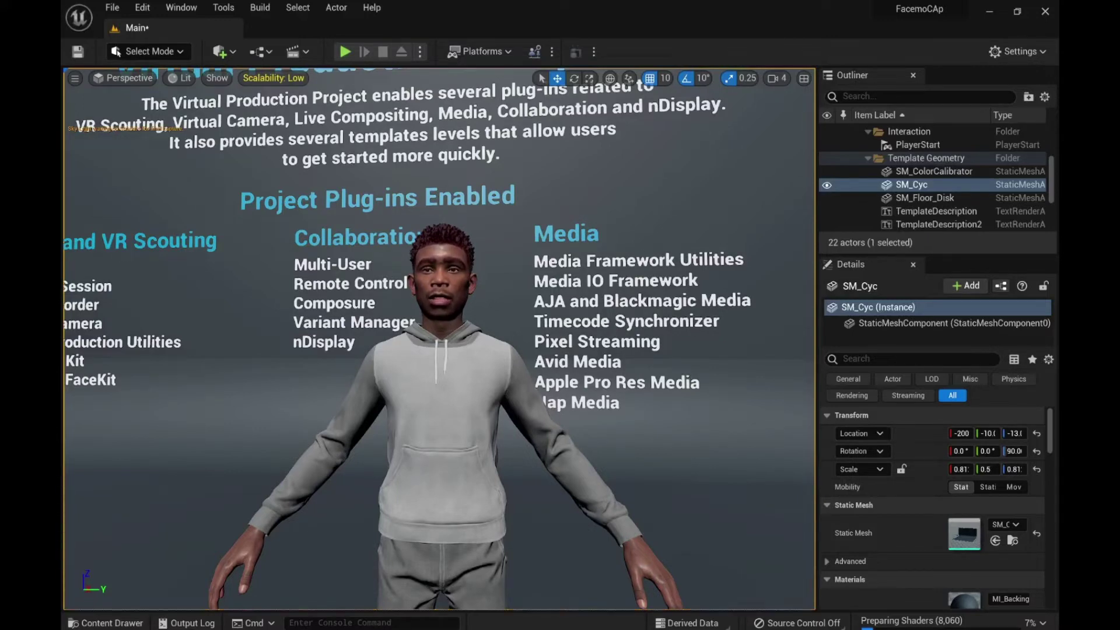
- Switch to the OscLiveLink README, scroll to the repo top, then down to Installation
click(199, 568)
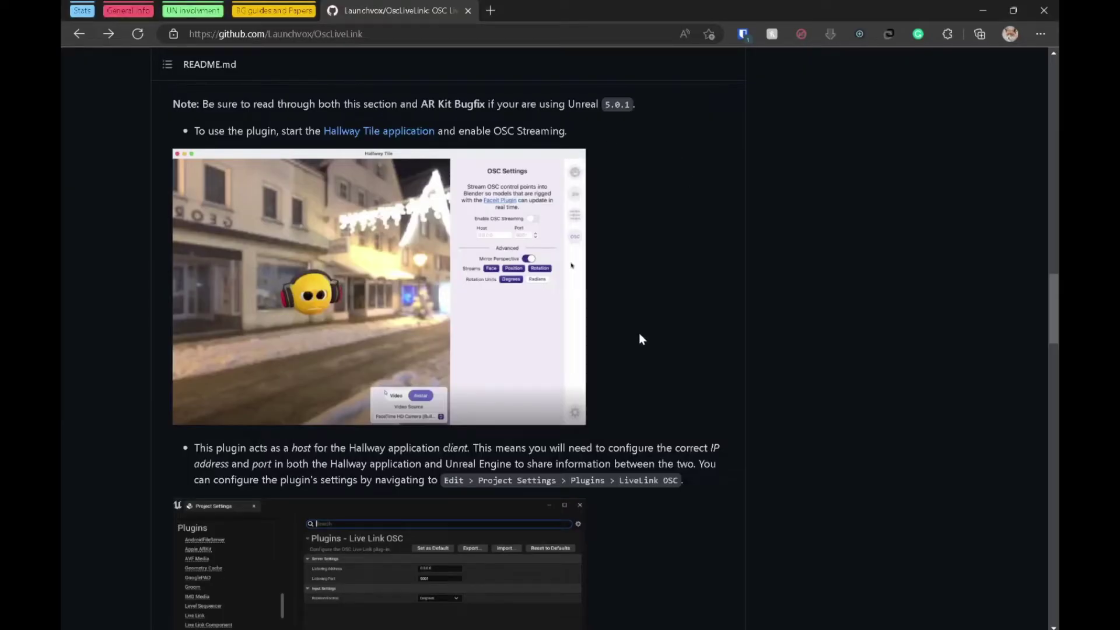
scroll(642, 338, up, 15)
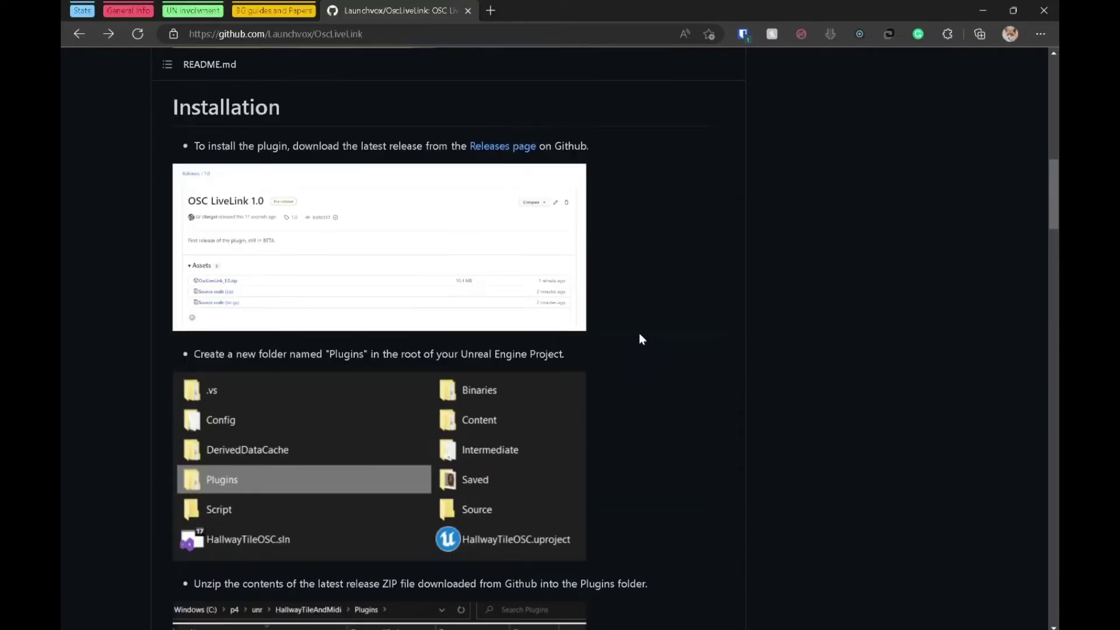
scroll(639, 339, up, 12)
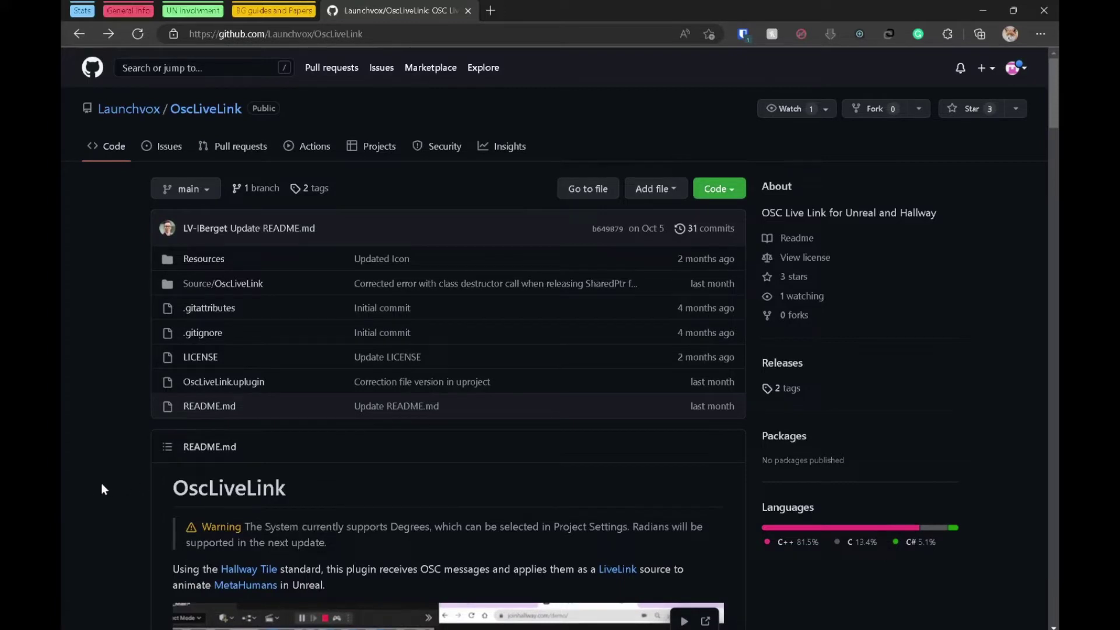
scroll(102, 489, down, 3)
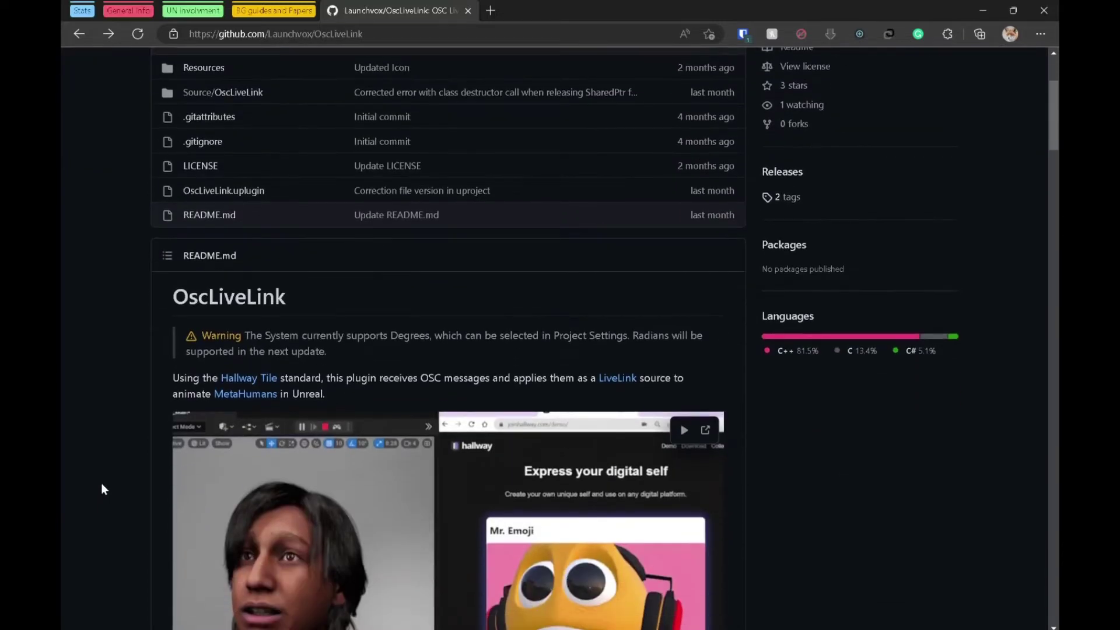
scroll(102, 489, down, 10)
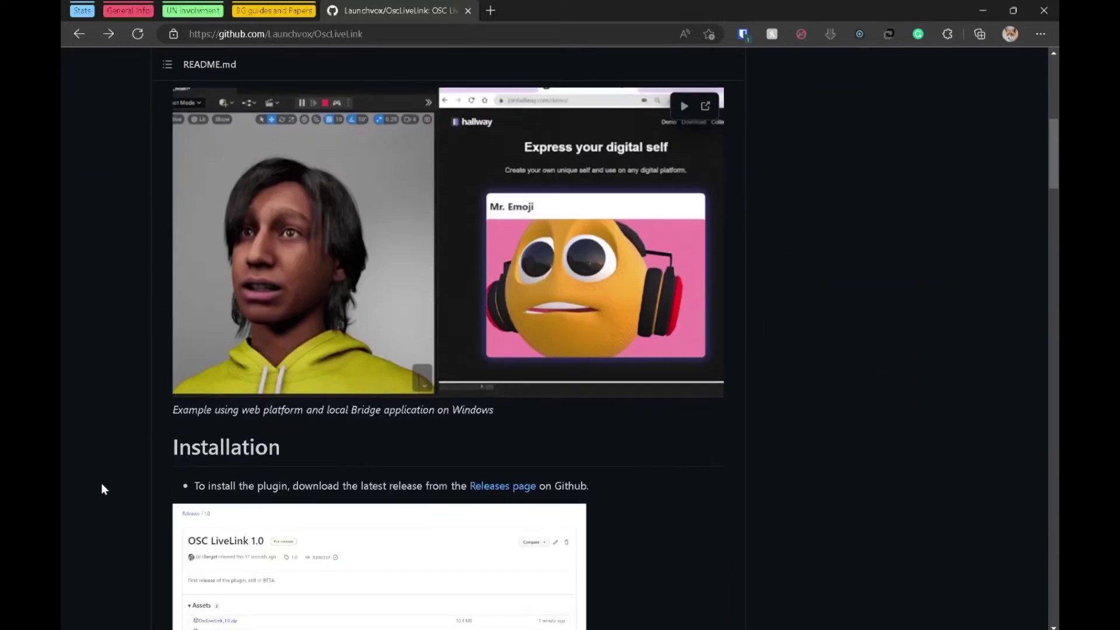
scroll(102, 489, down, 1)
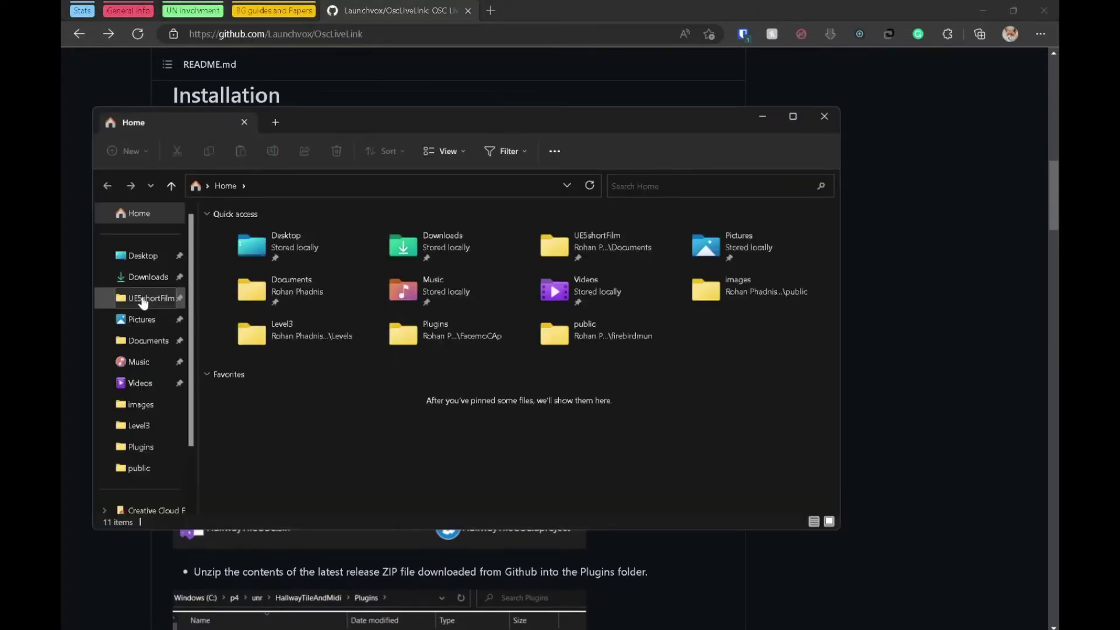
- Navigate File Explorer through UE5shortFilm and FacemoCAp into the Plugins folder
click(143, 299)
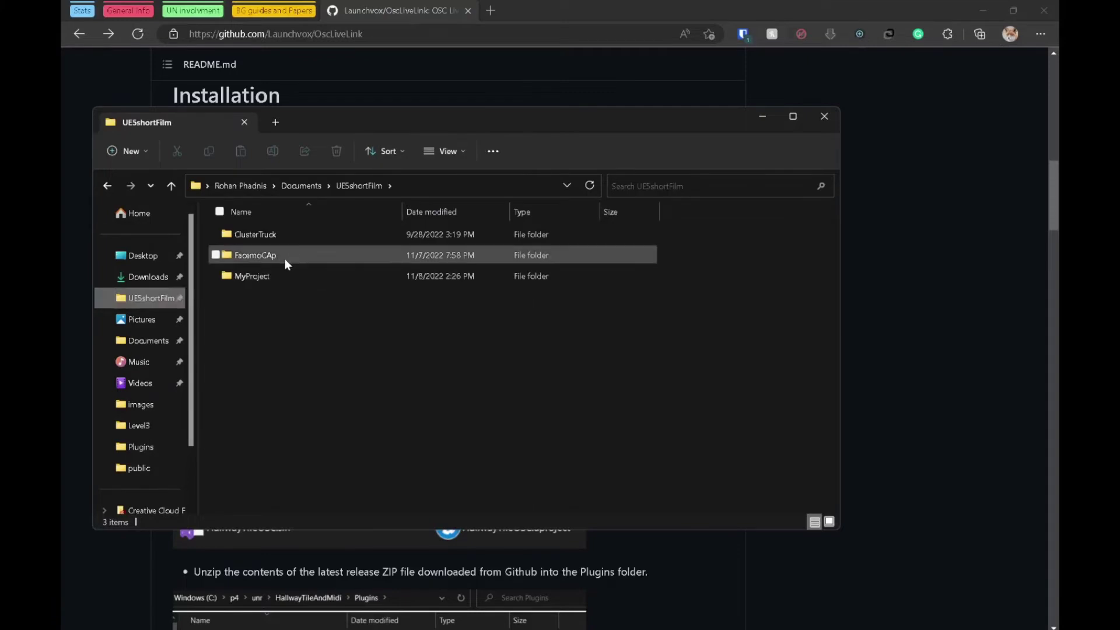
double_click(281, 255)
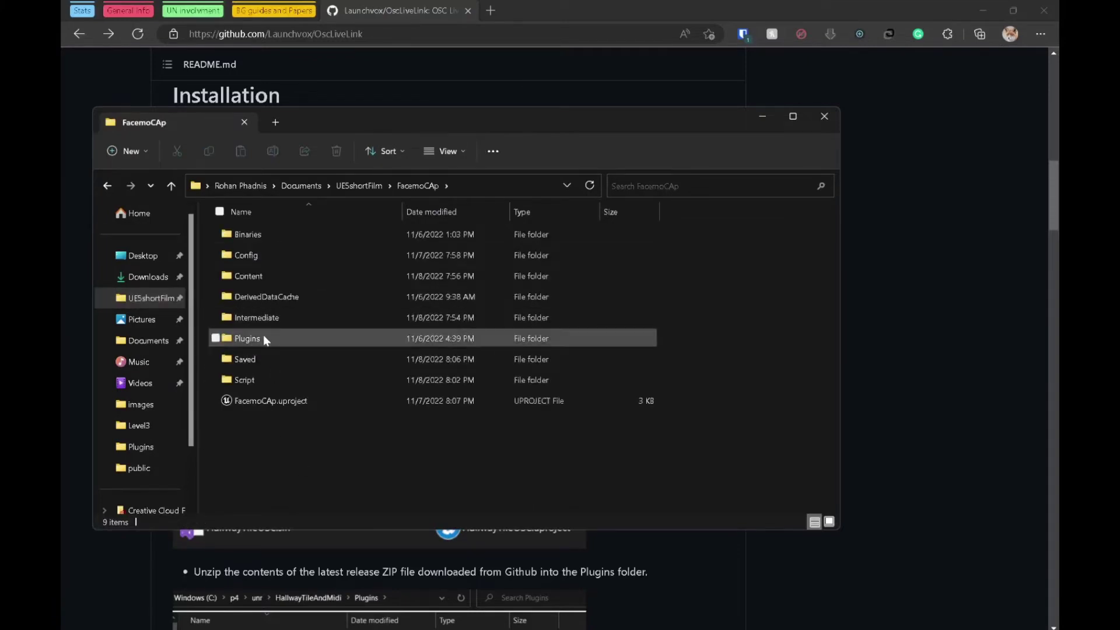
double_click(264, 340)
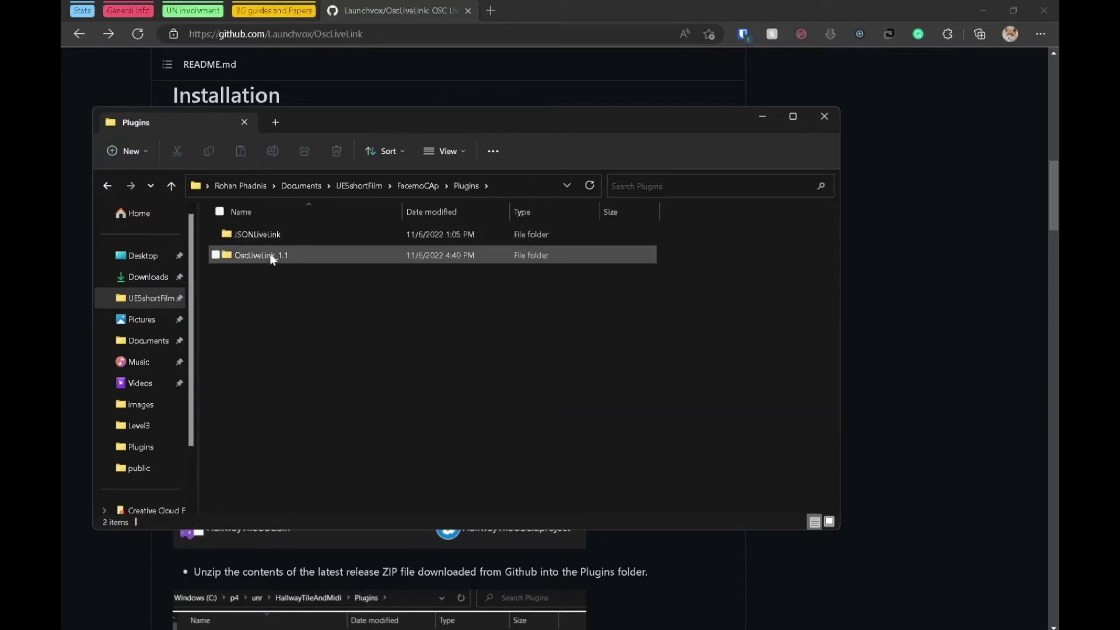
- Return to the OscLiveLink README and scroll down to the Usage section on Hallway Tile
click(71, 360)
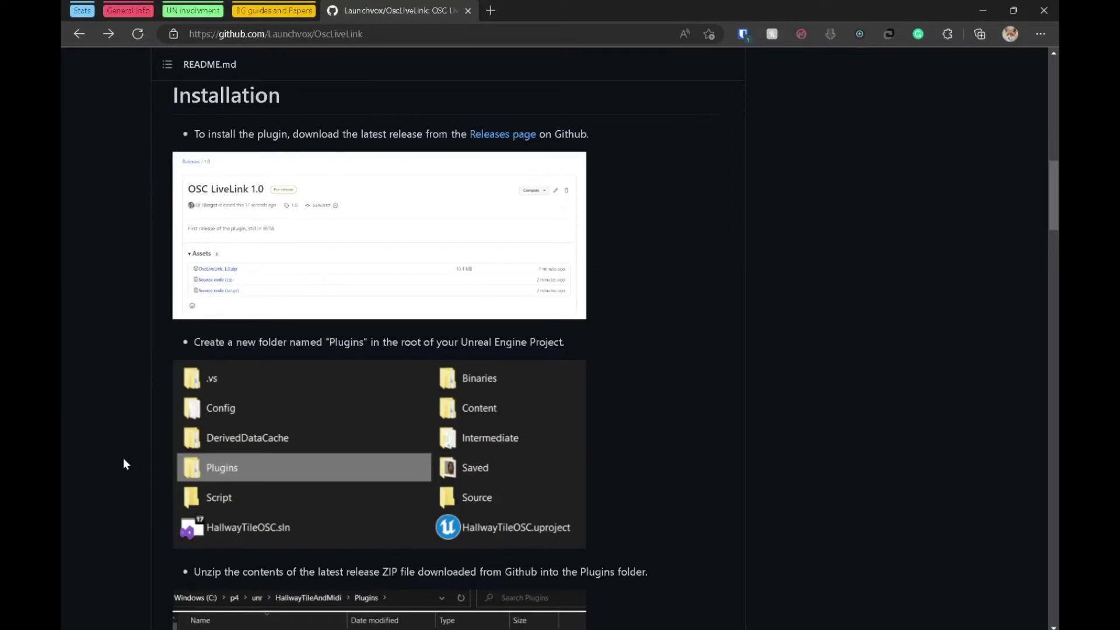
scroll(123, 460, down, 4)
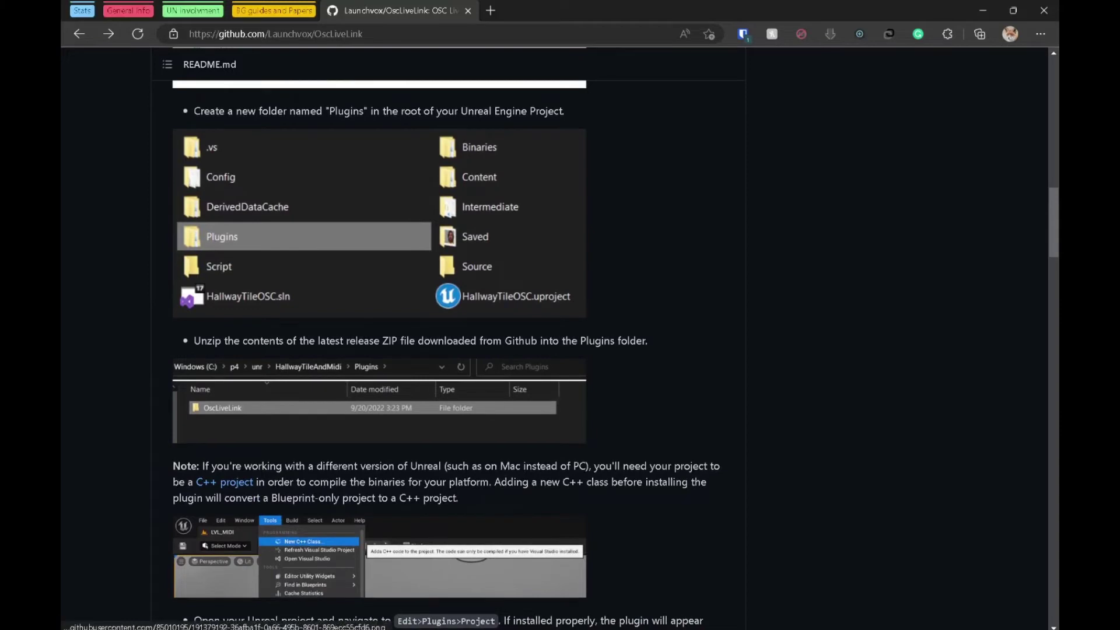
key(alt+Tab)
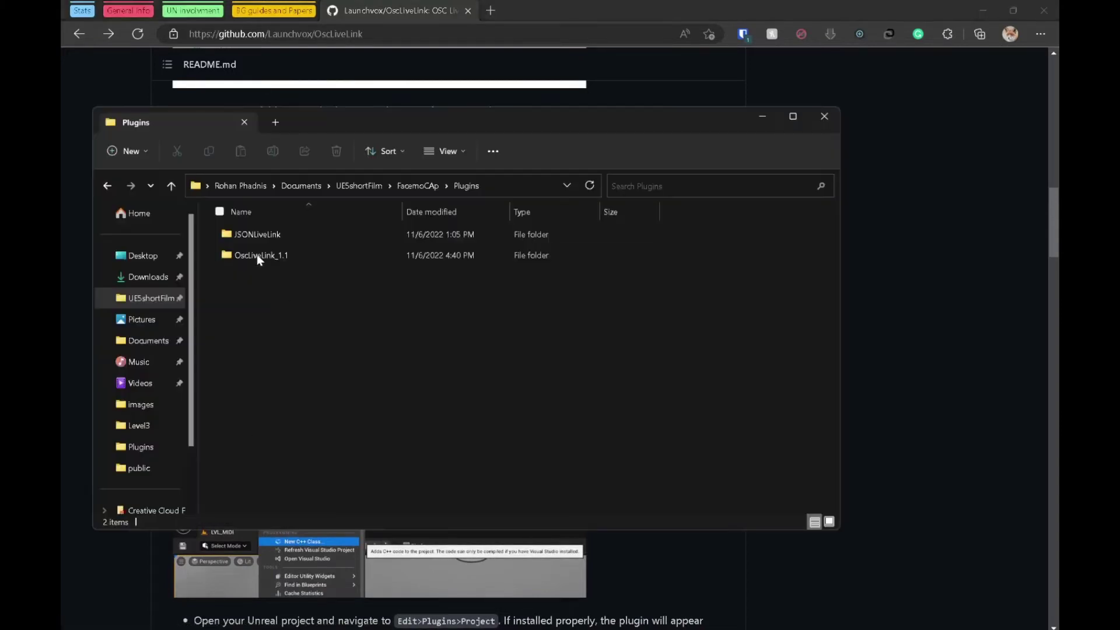
click(72, 346)
scroll(122, 446, down, 10)
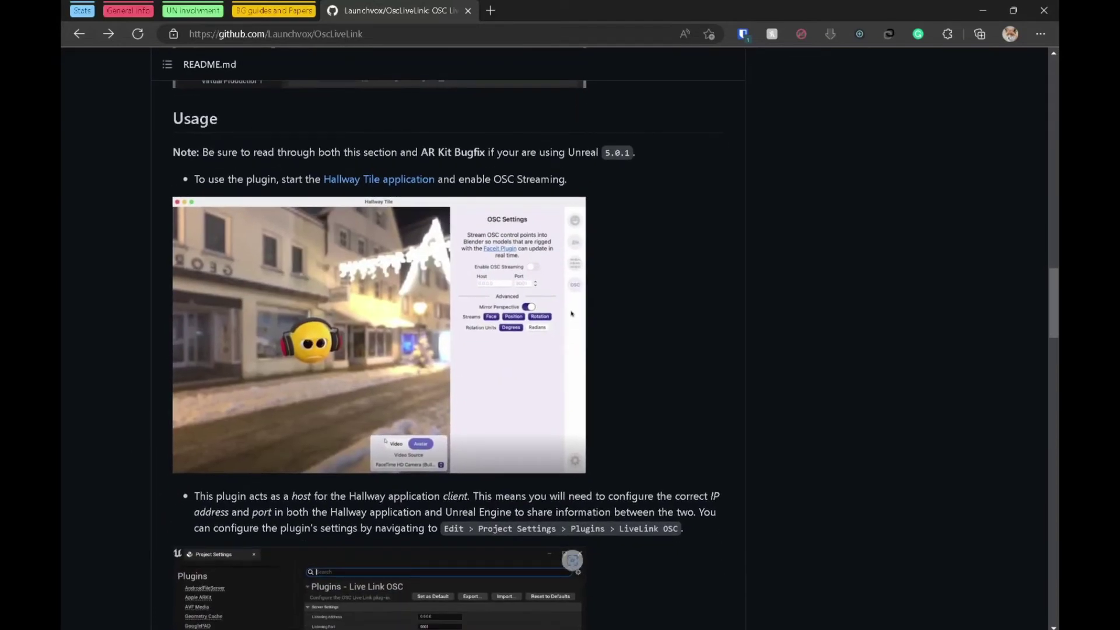
mouse_move(315, 629)
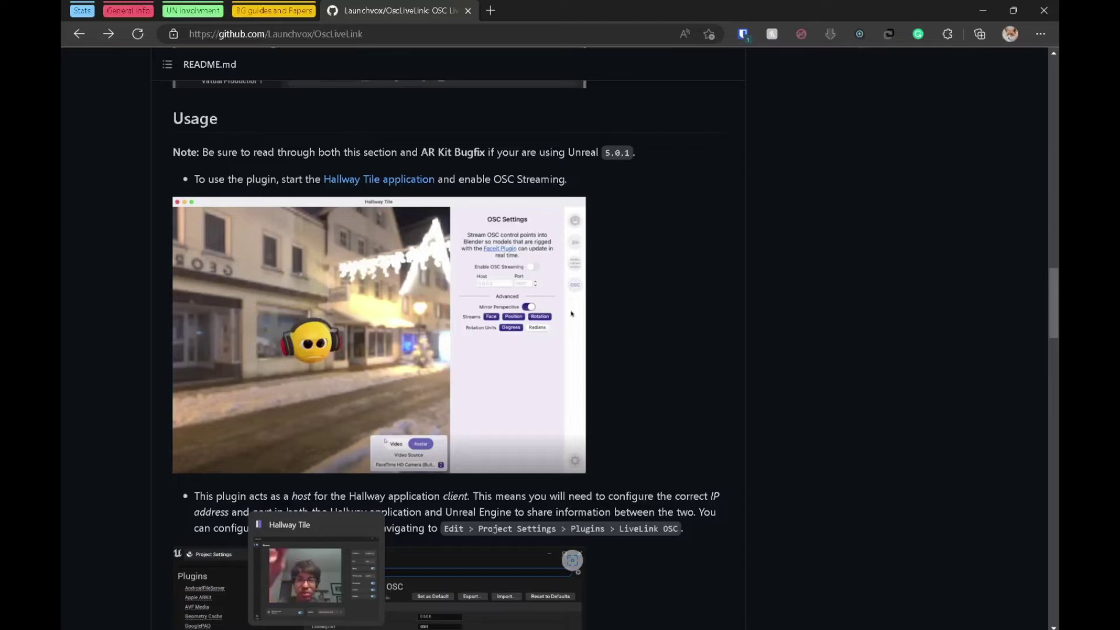
click(315, 578)
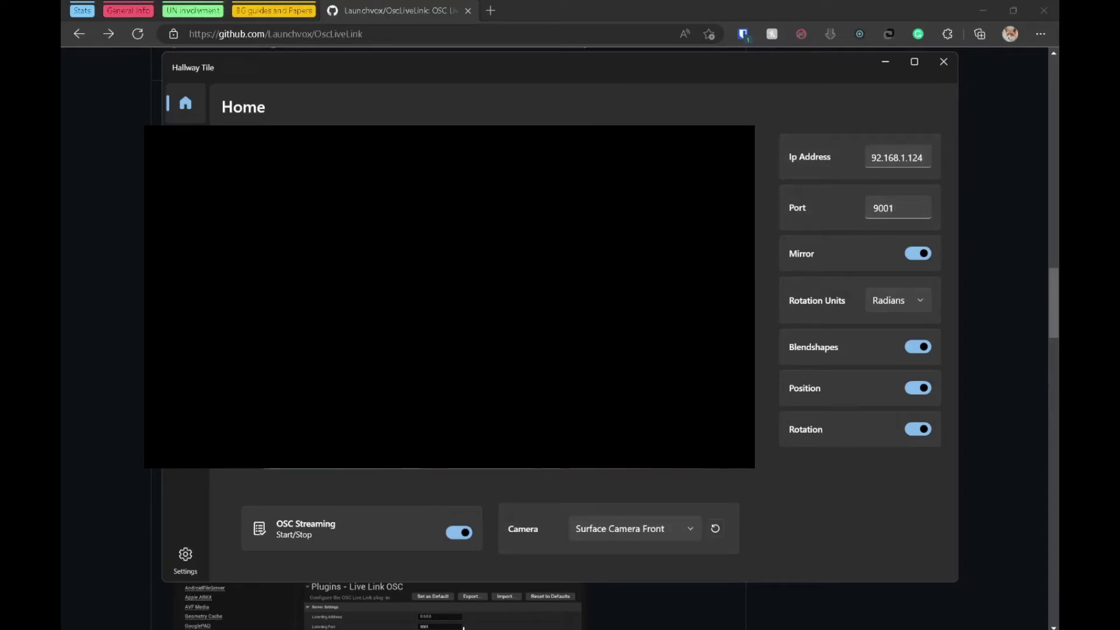
click(101, 513)
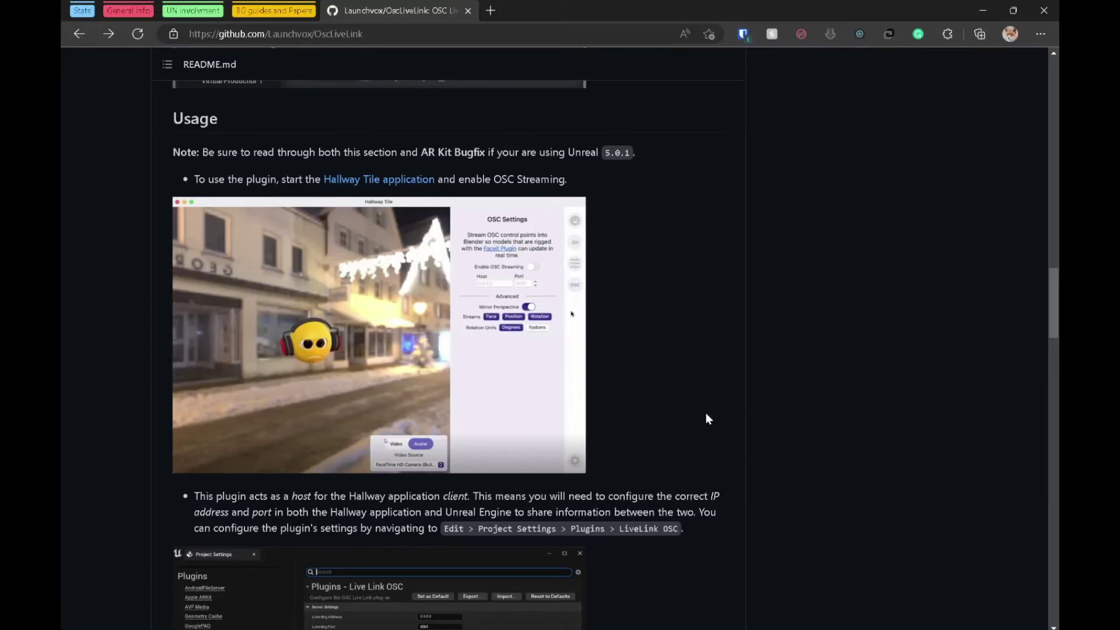
- Scroll the README to the 127.0.0.1/0.0.0.0 address, port 9001 and LiveLink notes
scroll(706, 414, down, 4)
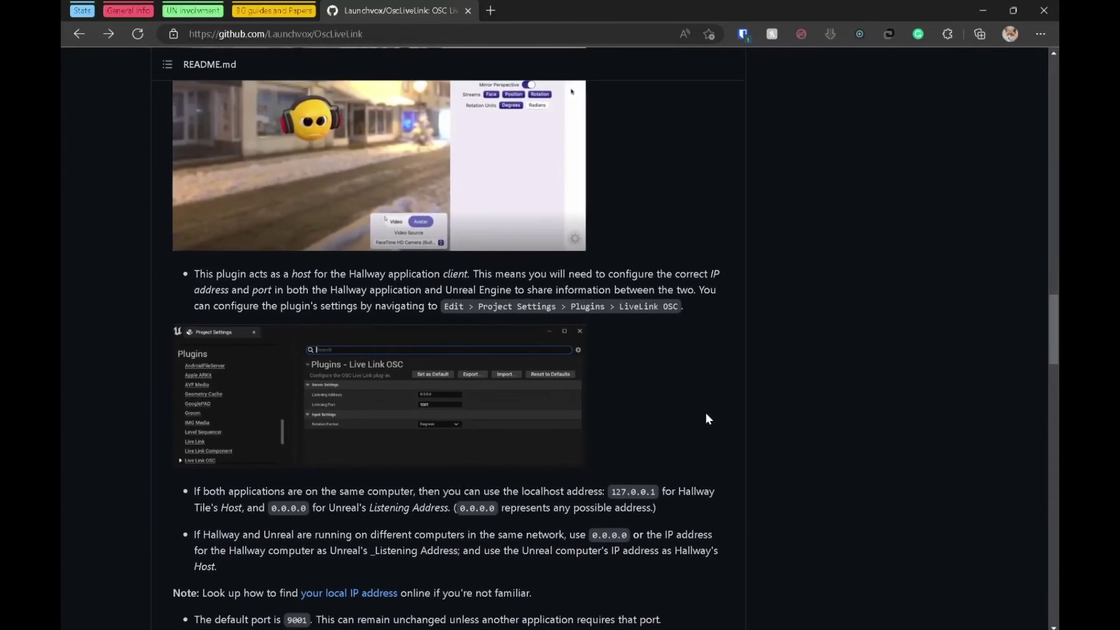
scroll(707, 418, down, 4)
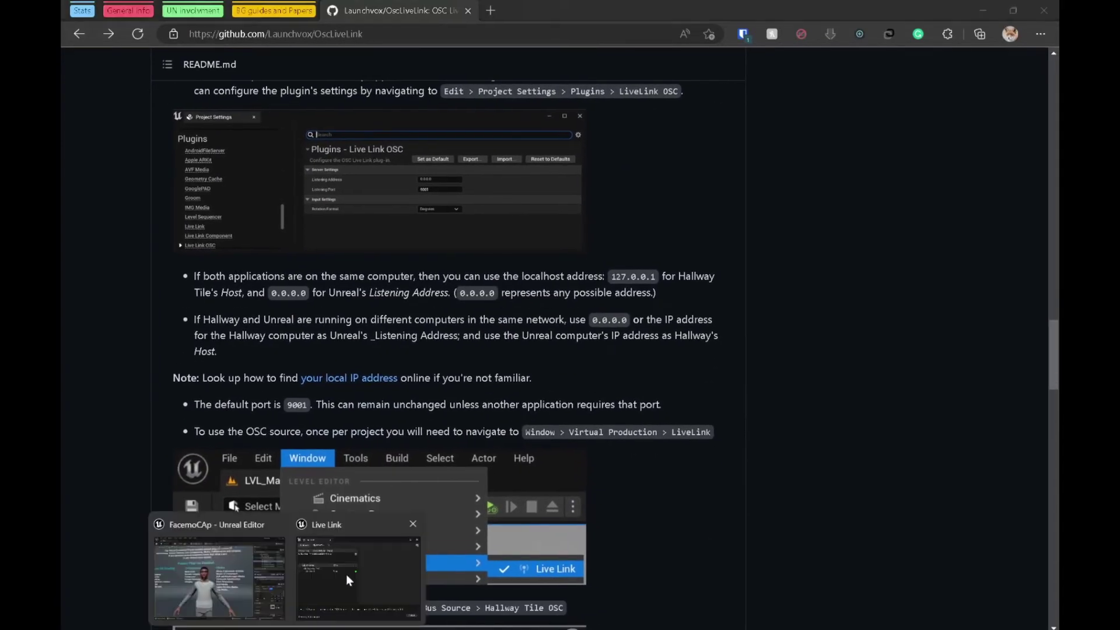
- Open Edit > Project Settings in Unreal and go to the Plugins > Live Link OSC page
click(244, 560)
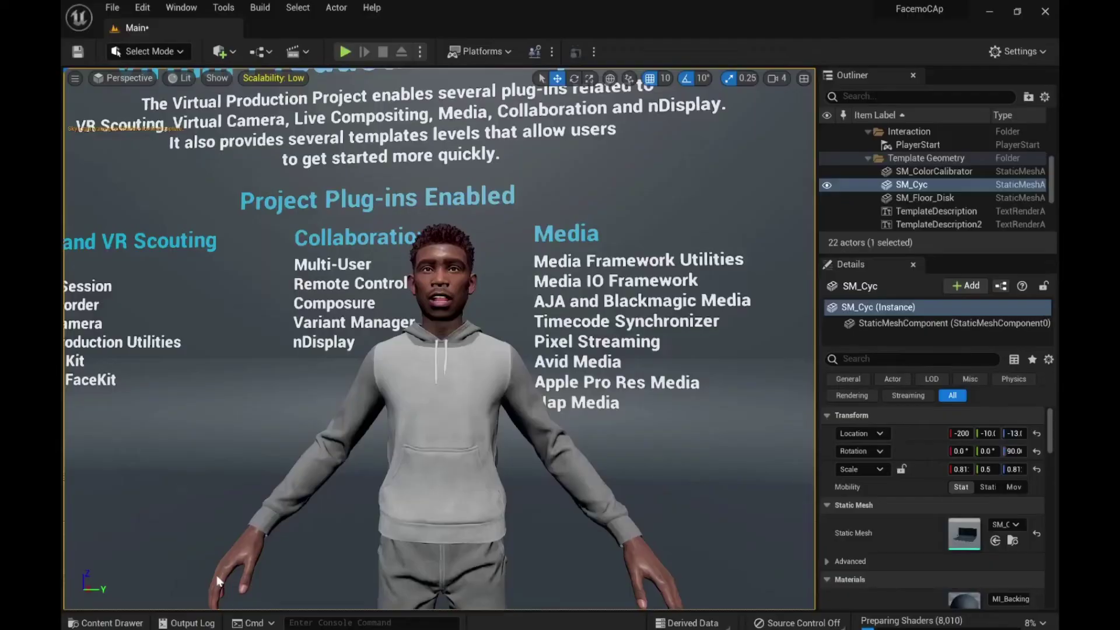
click(142, 8)
click(175, 204)
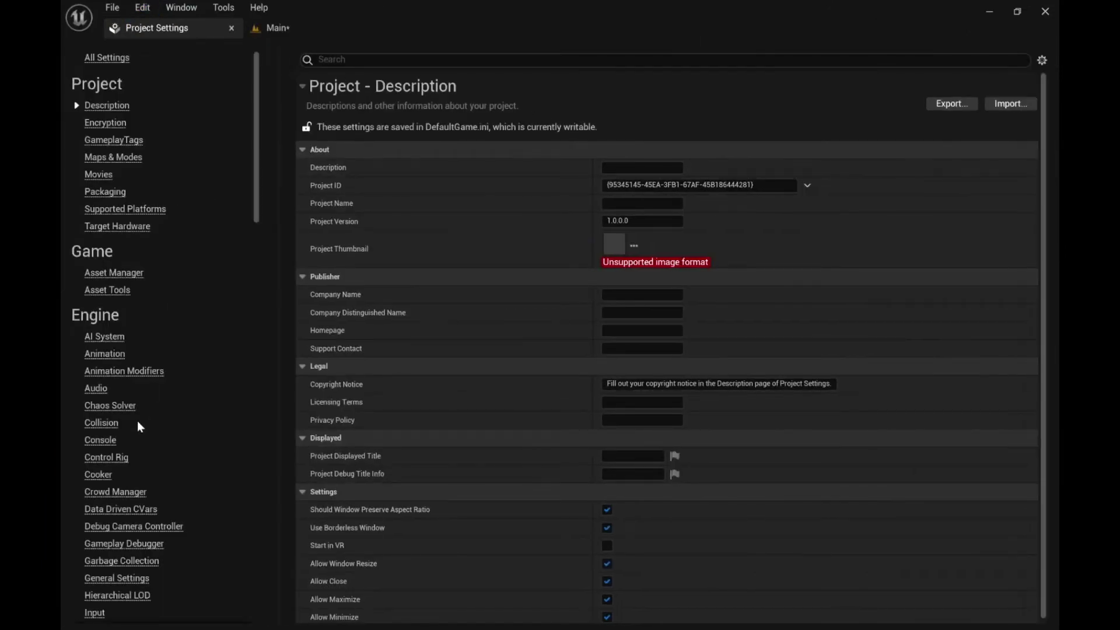
scroll(137, 422, down, 12)
scroll(138, 421, down, 10)
click(113, 517)
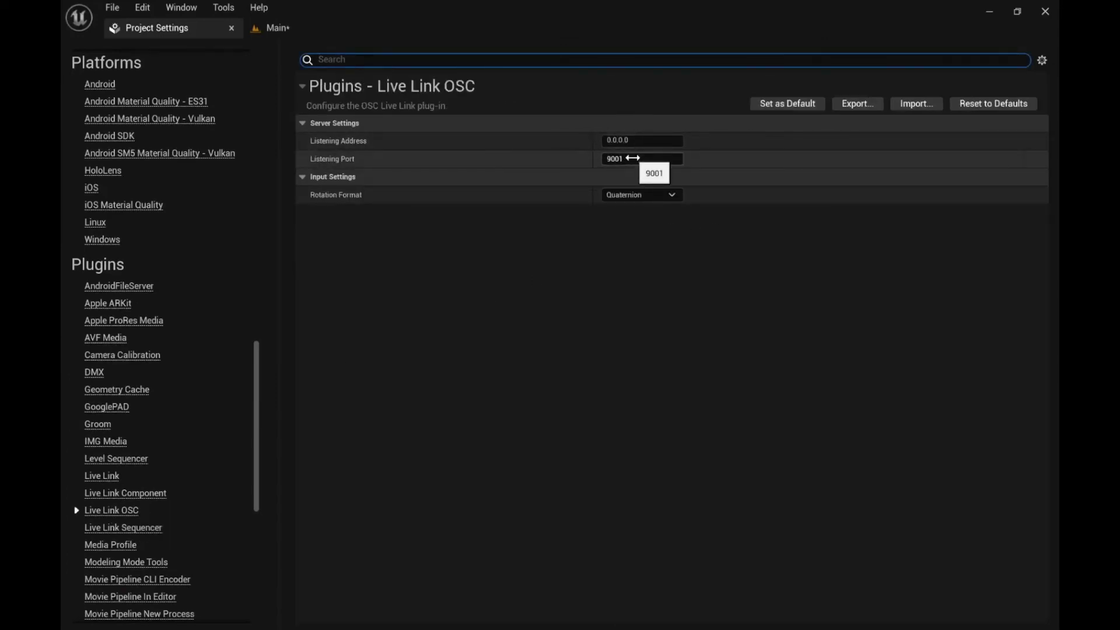
- Inspect the Quaternion rotation format choices and compare the settings with Hallway Tile
click(658, 196)
click(657, 195)
click(657, 195)
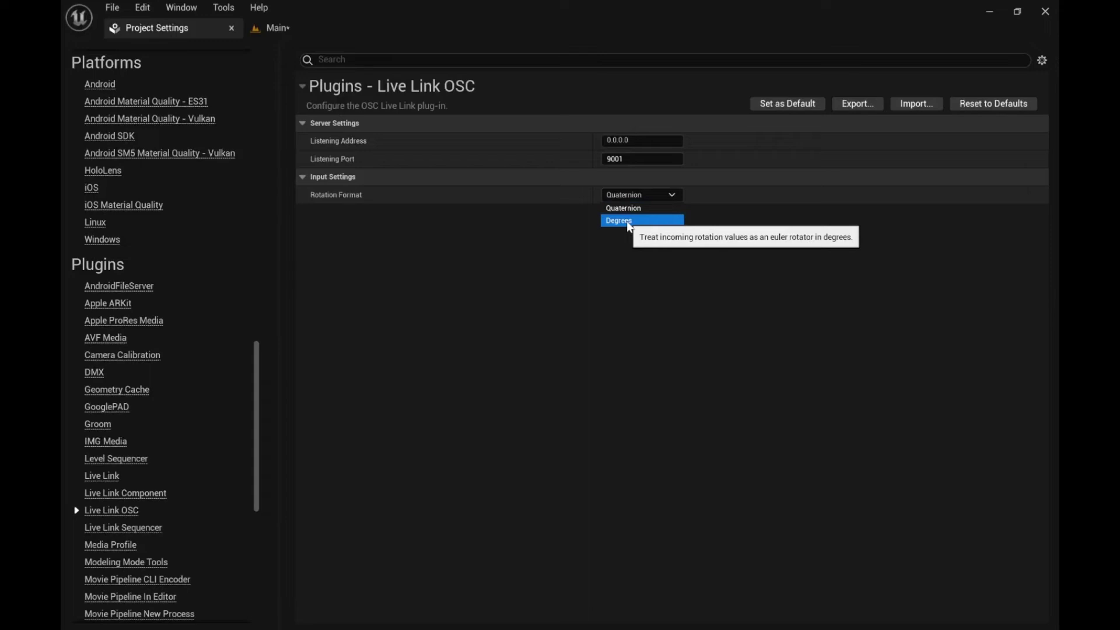
click(344, 560)
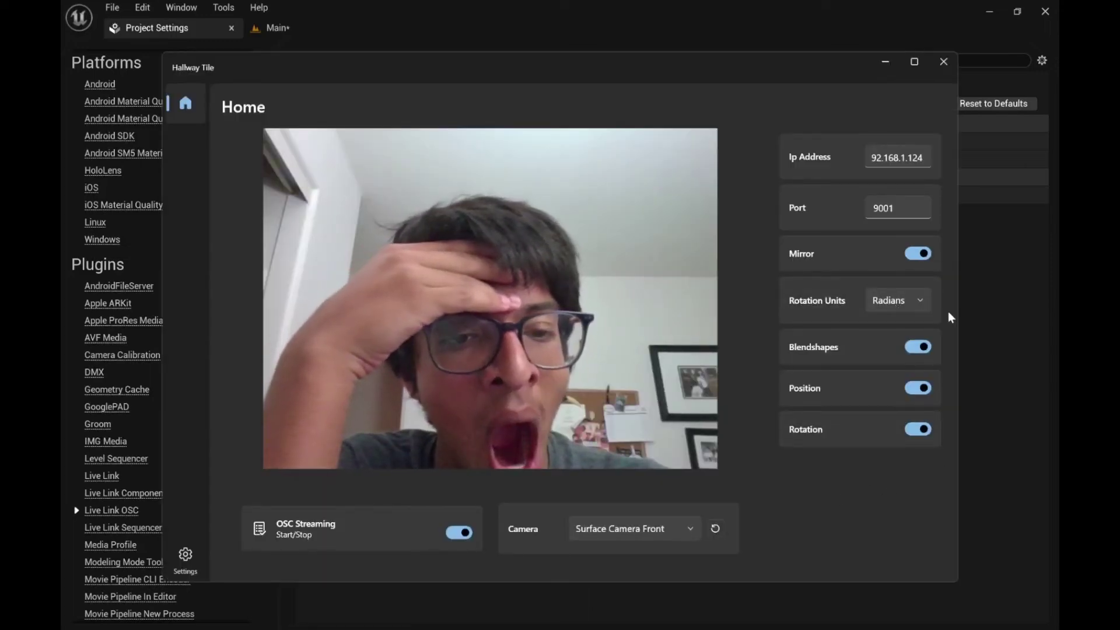
click(989, 357)
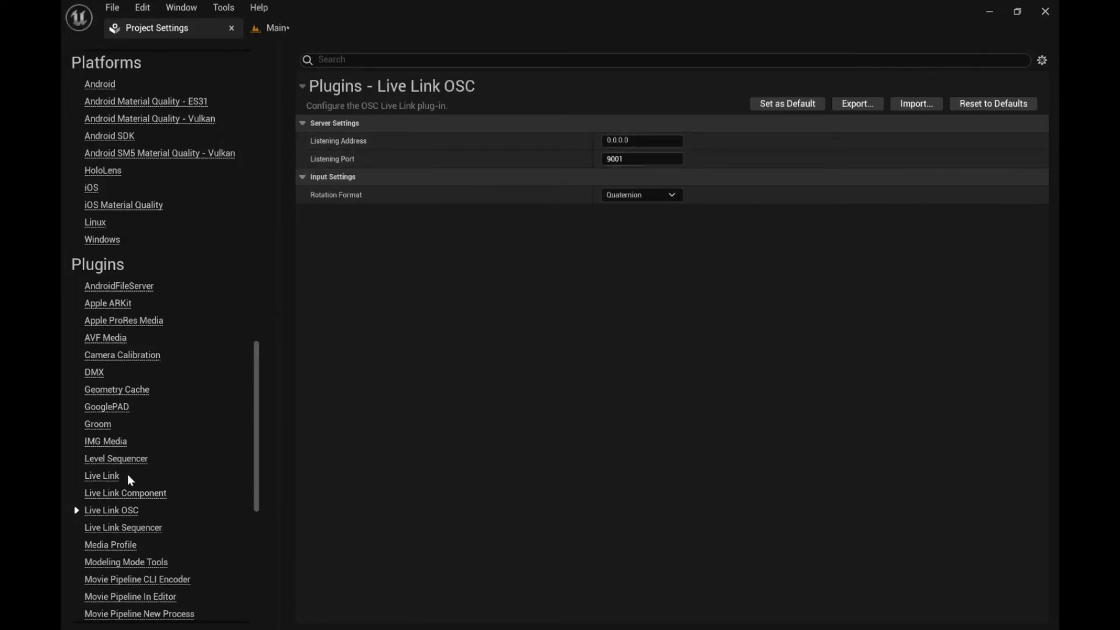
- Close Project Settings, select BP_Kwame, and keep OscHead as its ARKit face subject
click(233, 28)
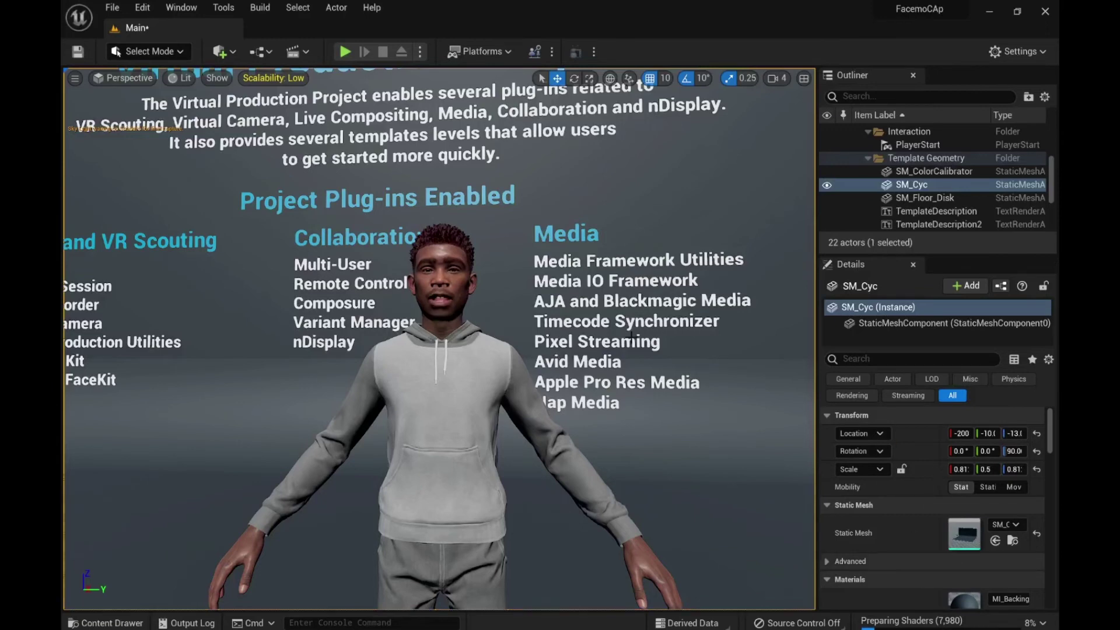
click(677, 416)
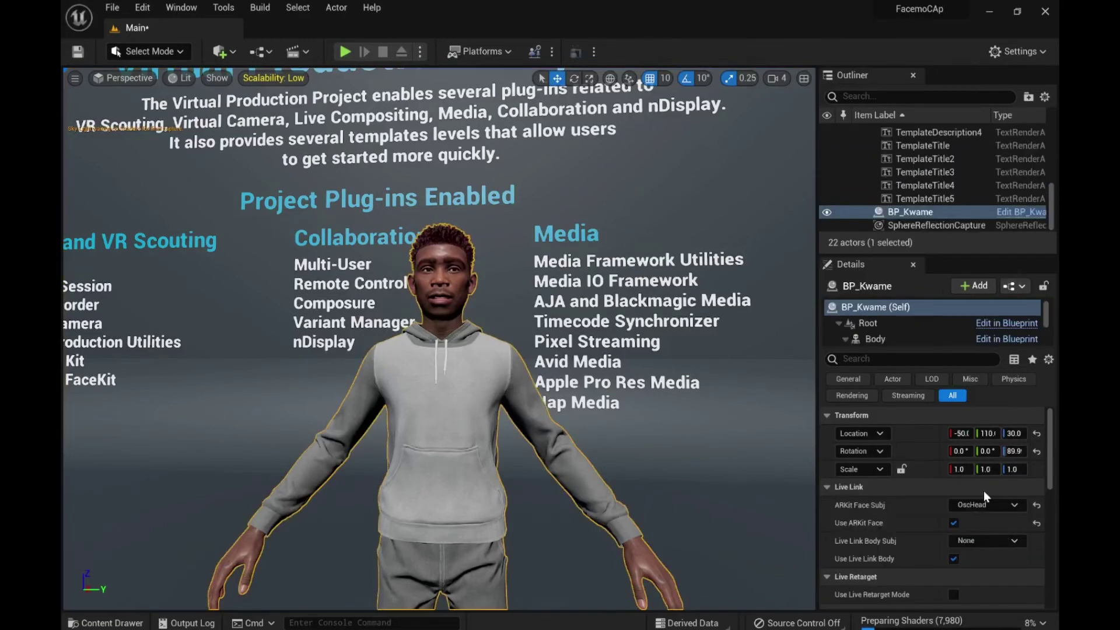
click(1004, 503)
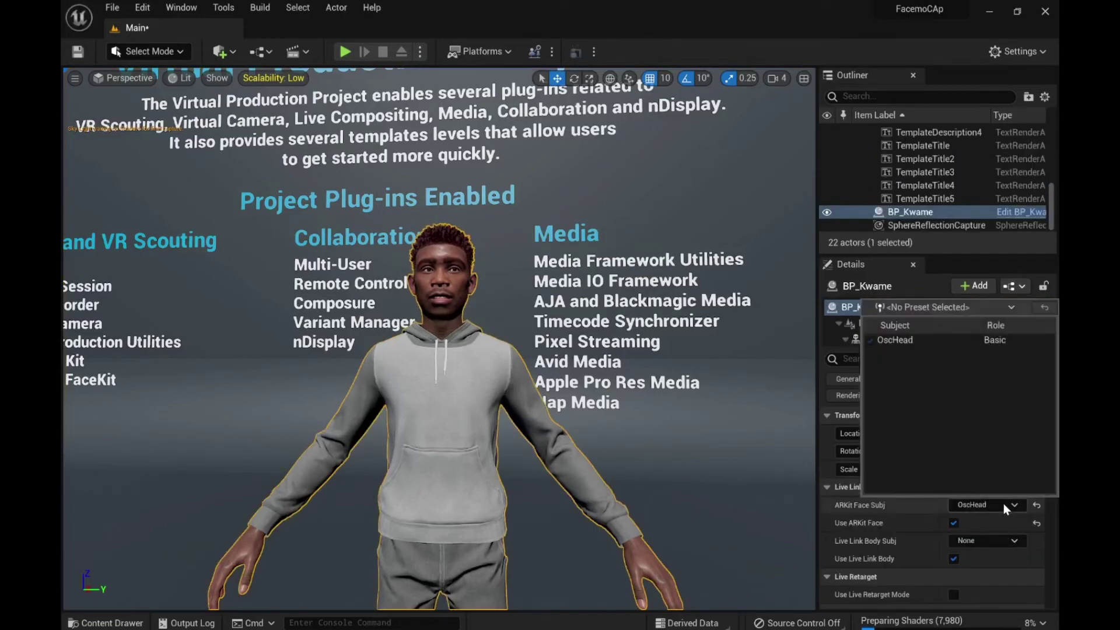
click(895, 340)
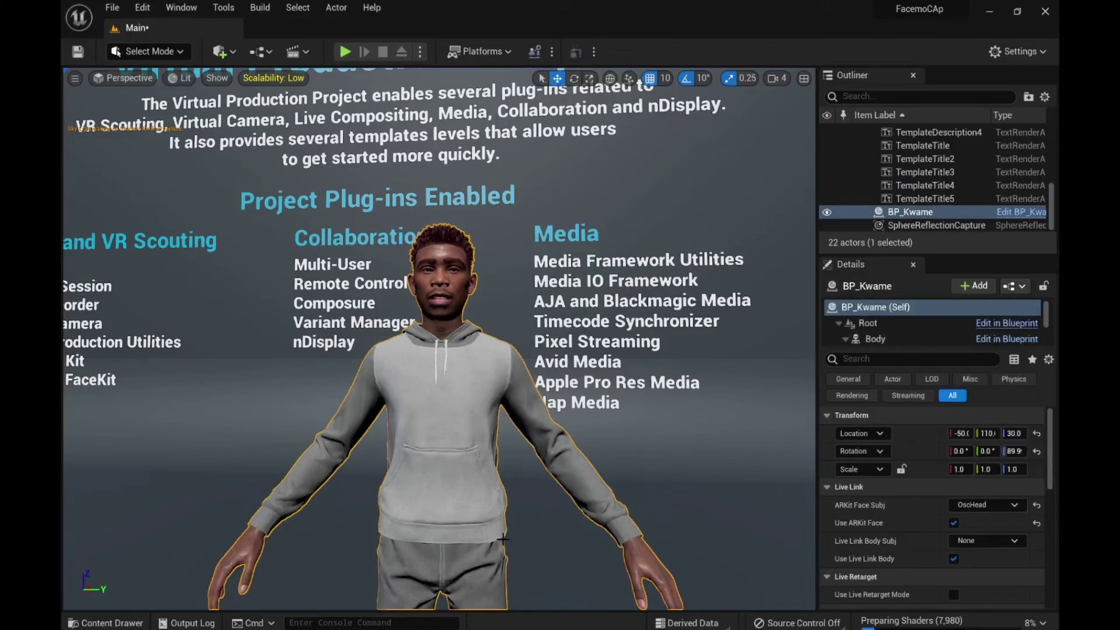
mouse_move(345, 628)
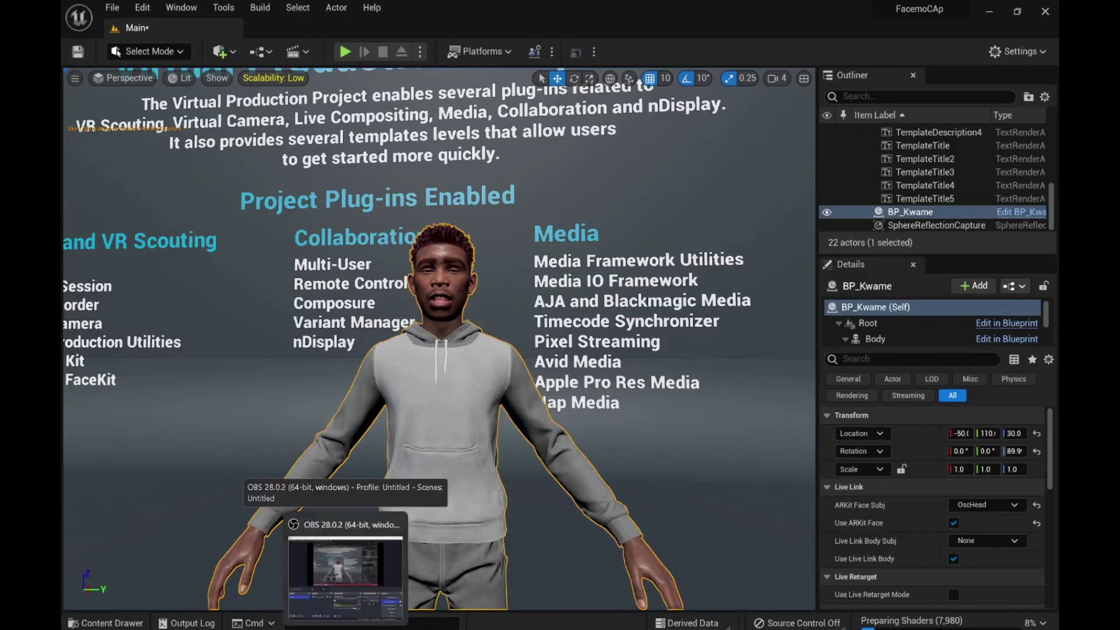
- Switch Hallway Tile's Mirror toggle off, leaving OSC output on port 9001, and return to Unreal
click(345, 578)
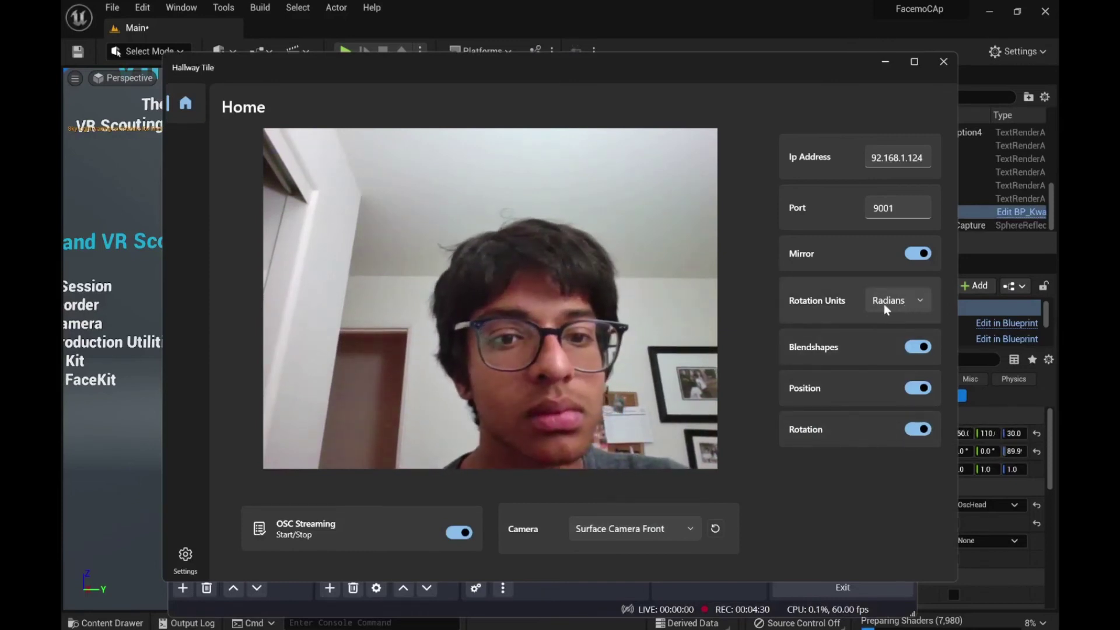
click(919, 254)
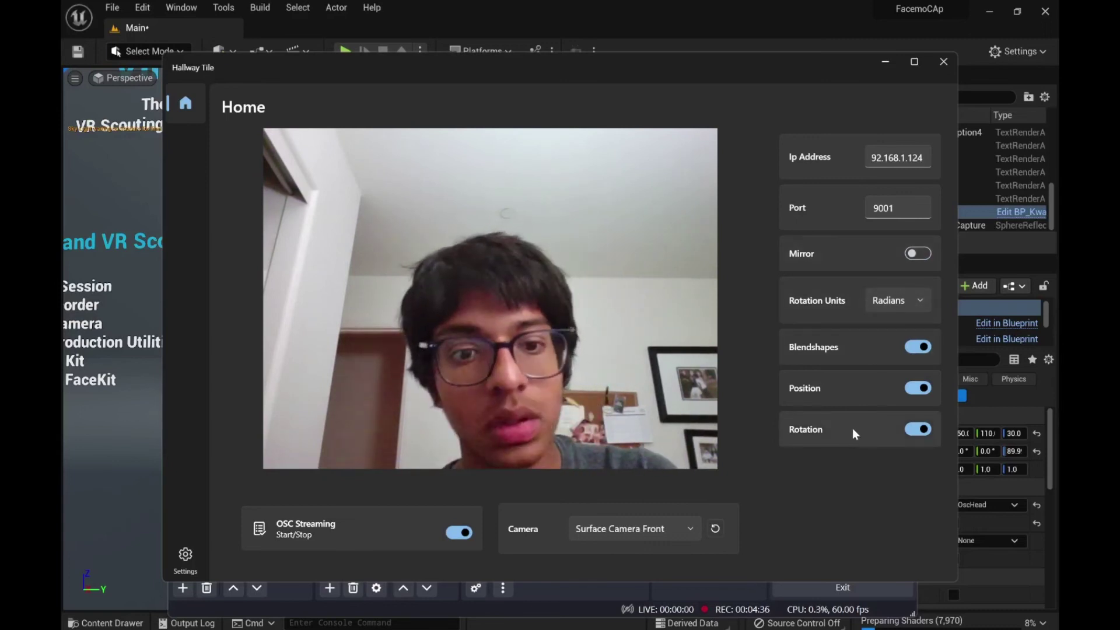
click(919, 429)
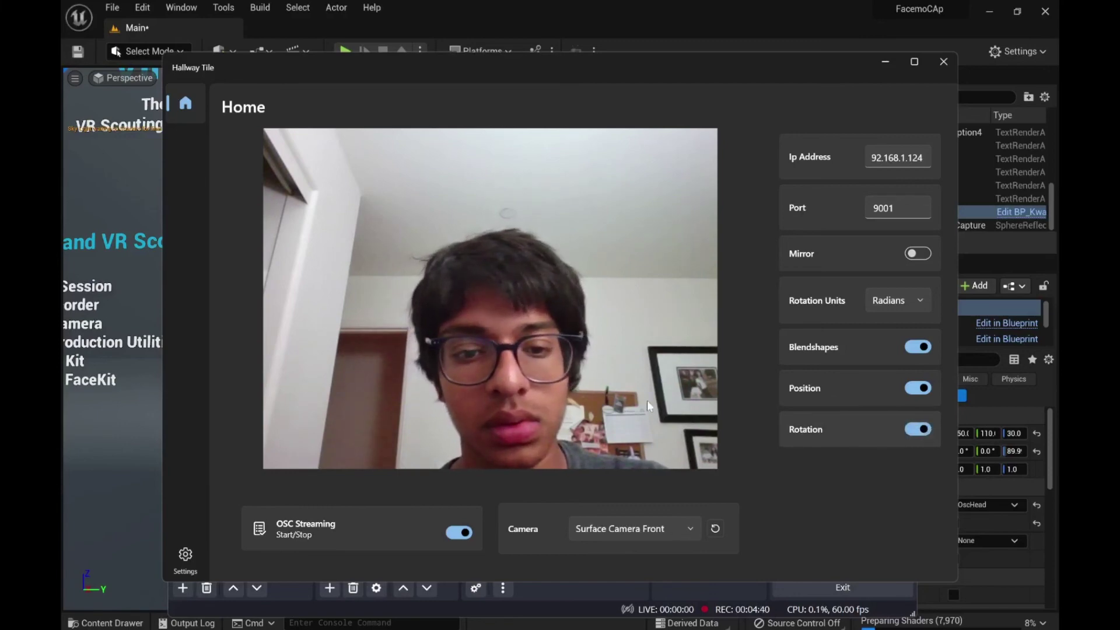
click(119, 436)
- Reselect BP_Kwame and set its Live Link Body Subj to OscHead
click(119, 435)
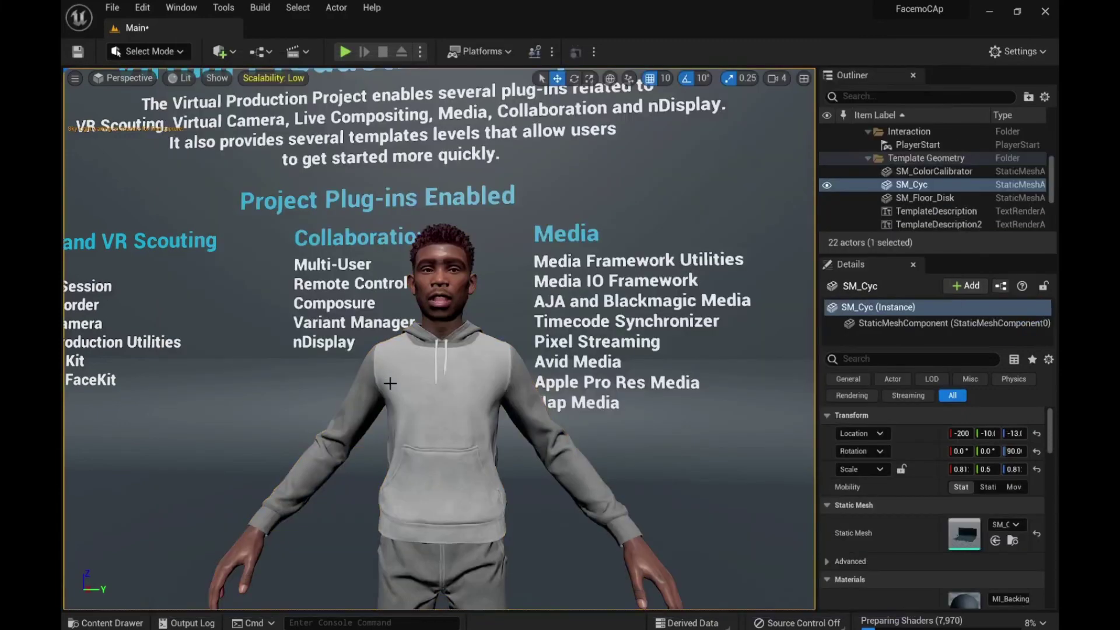
click(417, 409)
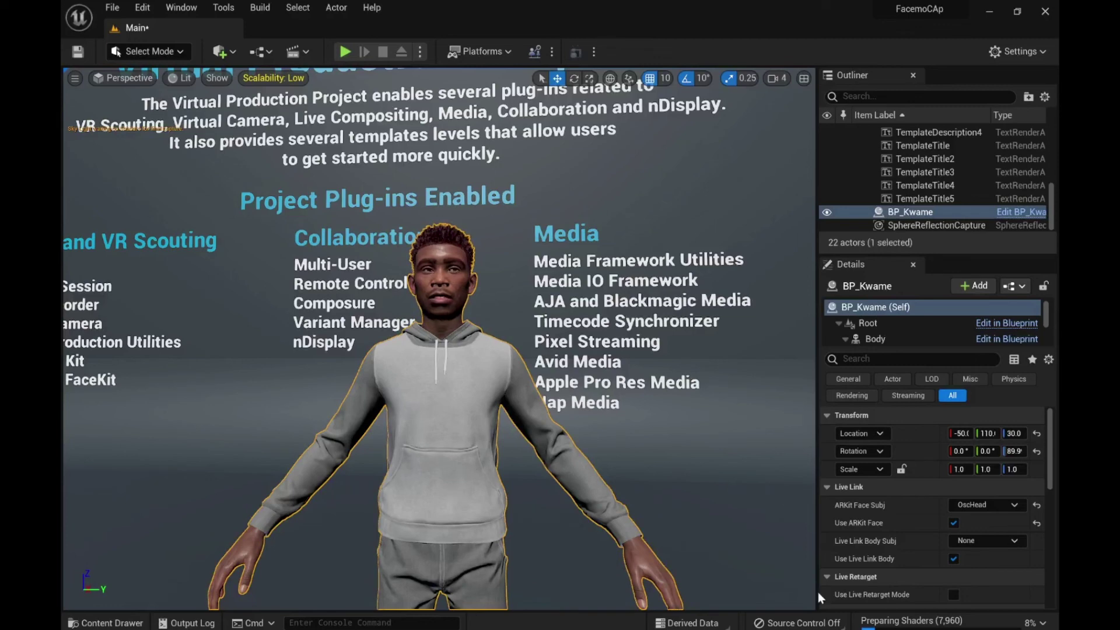
click(1015, 541)
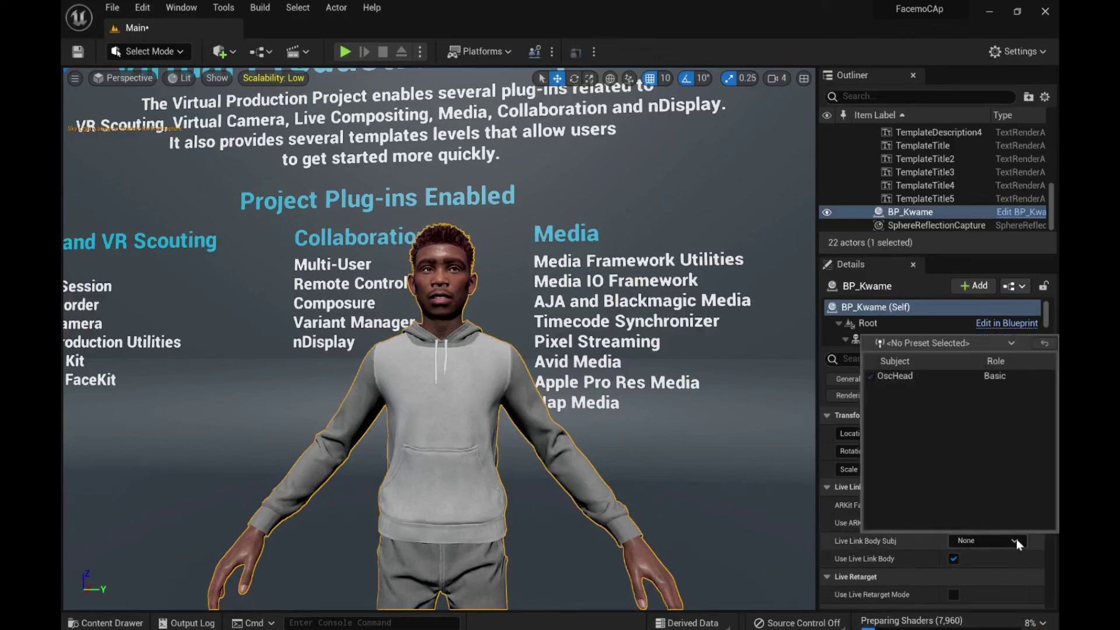
click(930, 375)
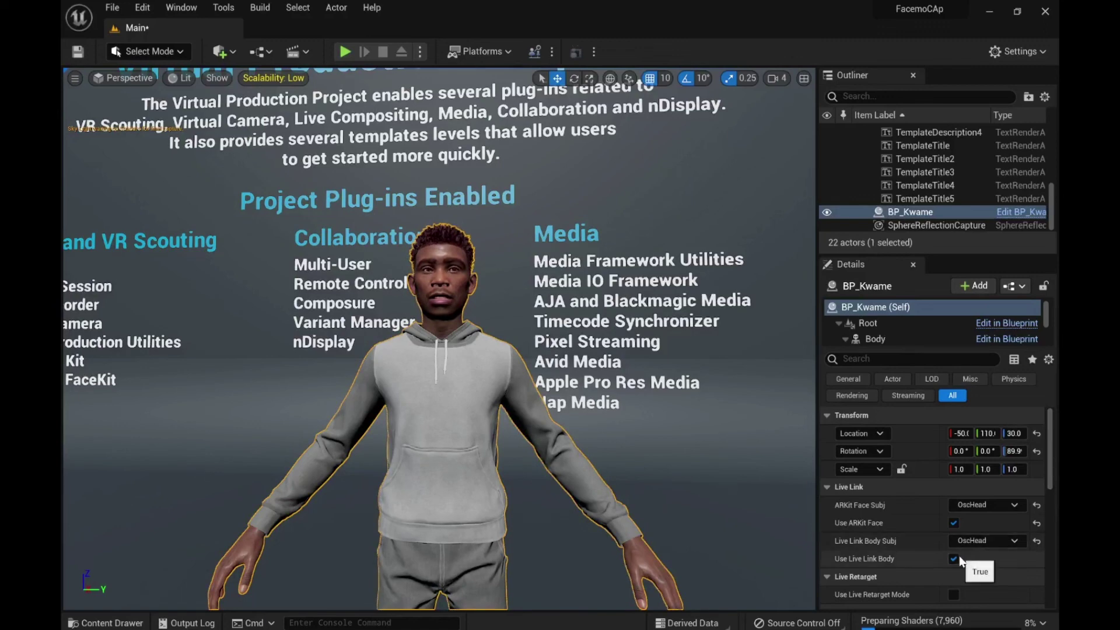
- Scroll through BP_Kwame's remaining Details properties, then bring the OBS recorder window forward
scroll(959, 556, down, 2)
scroll(959, 555, down, 3)
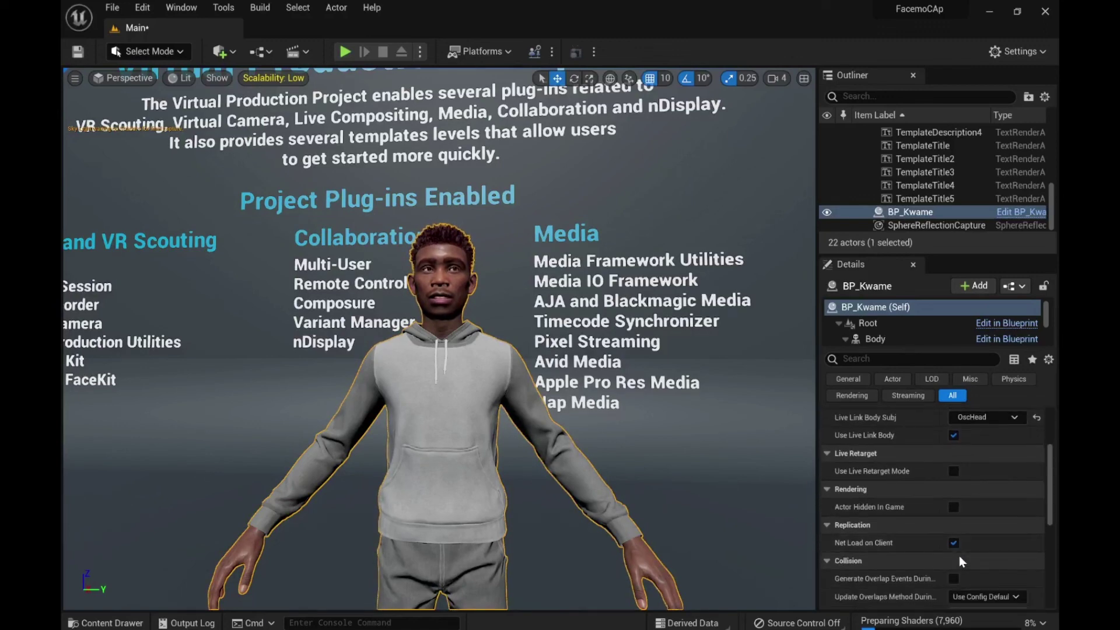
scroll(960, 555, down, 2)
scroll(959, 555, down, 3)
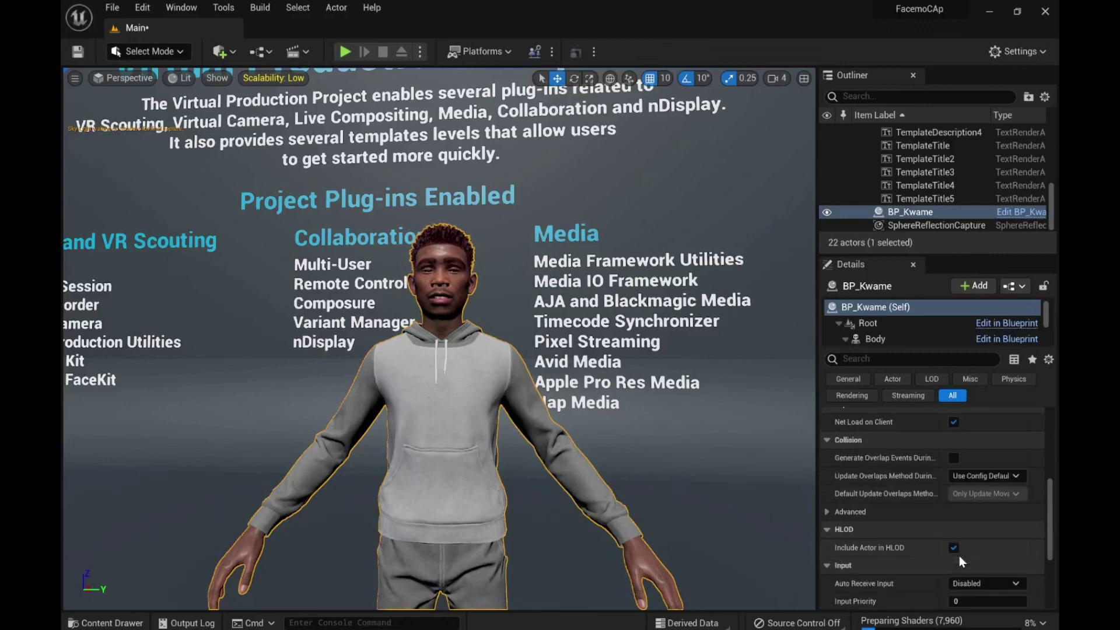
key(alt+Tab)
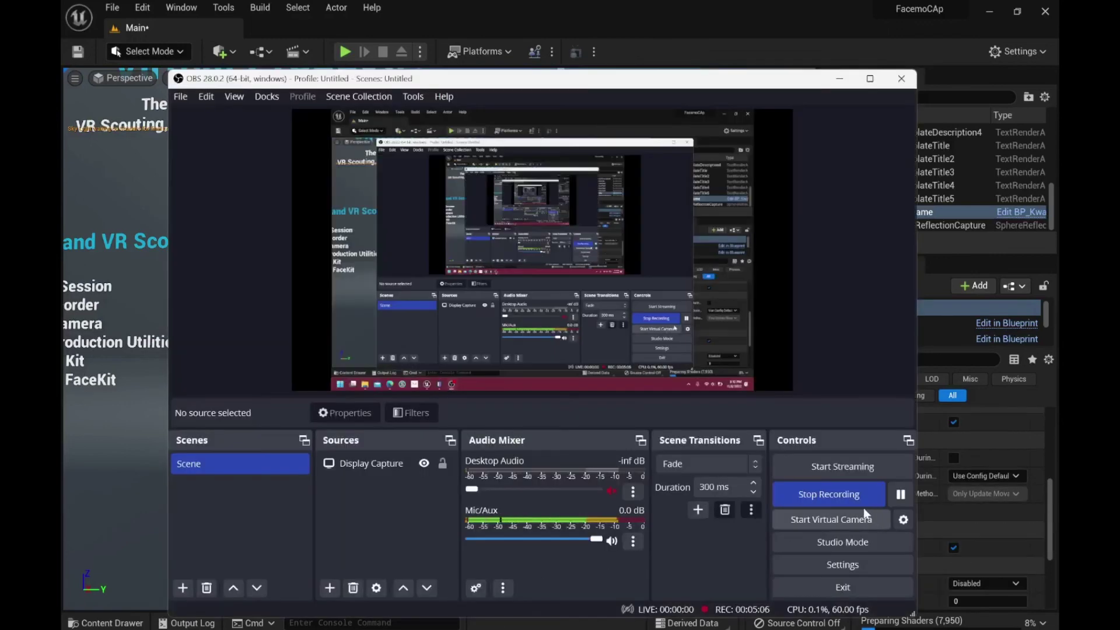